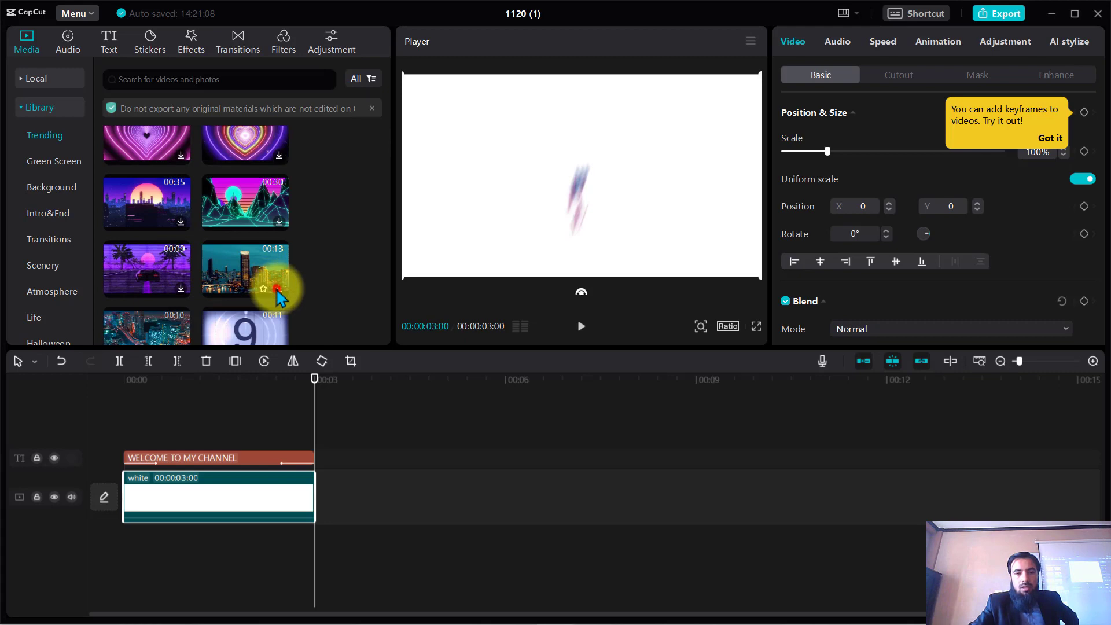
Step: Add the 13-second day-and-night cityscape clip from the library after the white clip and play it up to 00:00:06:22
{"action": "left_click", "coordinate": [277, 291]}
{"action": "left_click", "coordinate": [279, 289]}
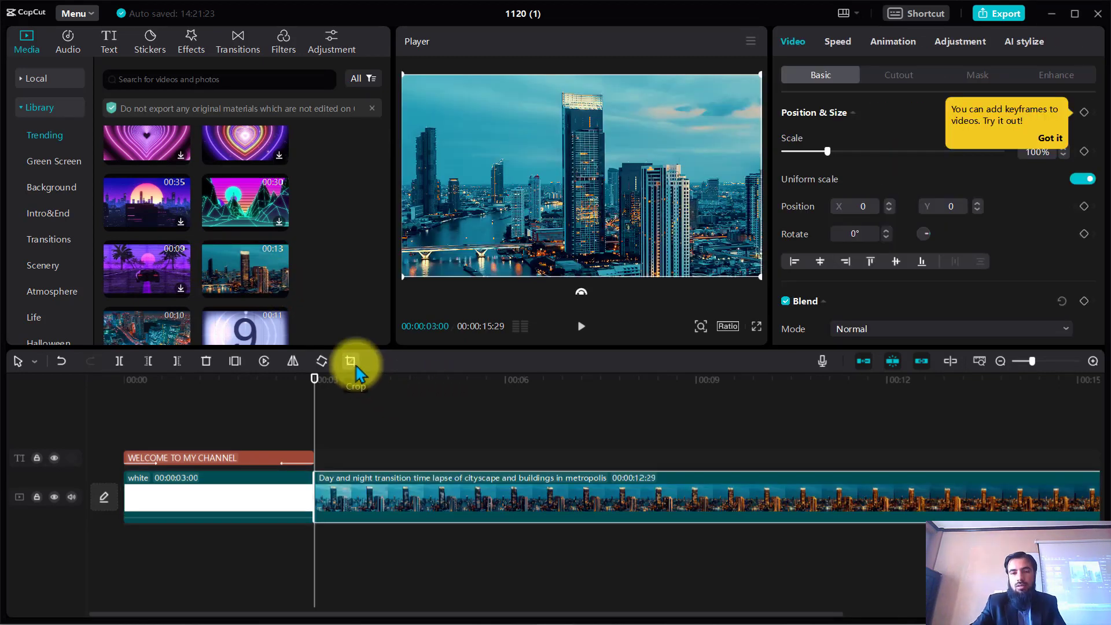
{"action": "key", "text": "space"}
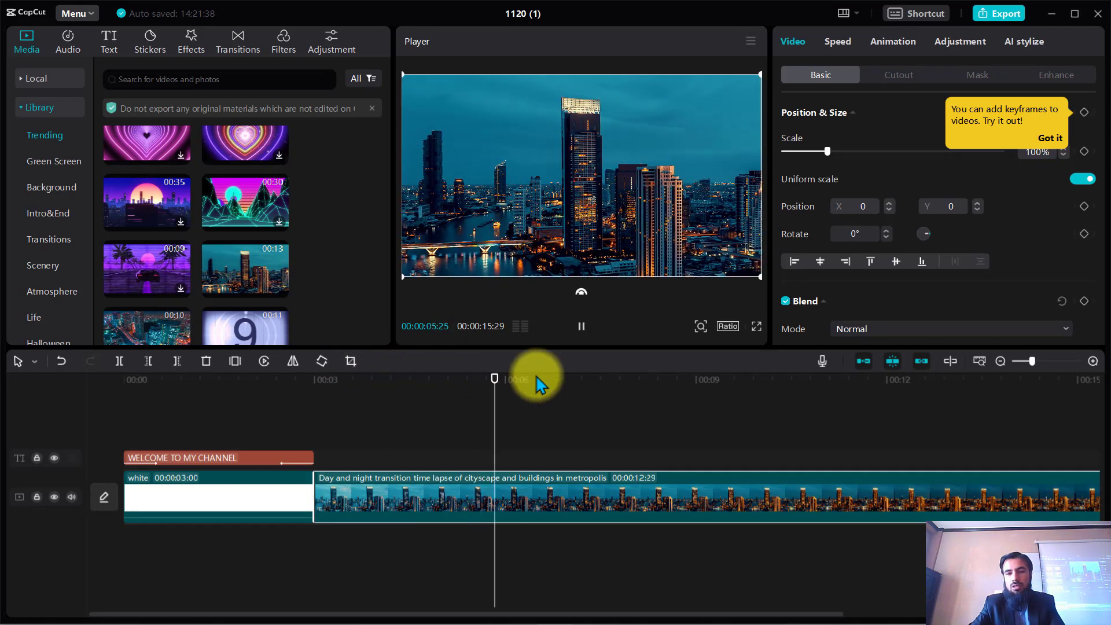
{"action": "key", "text": "space"}
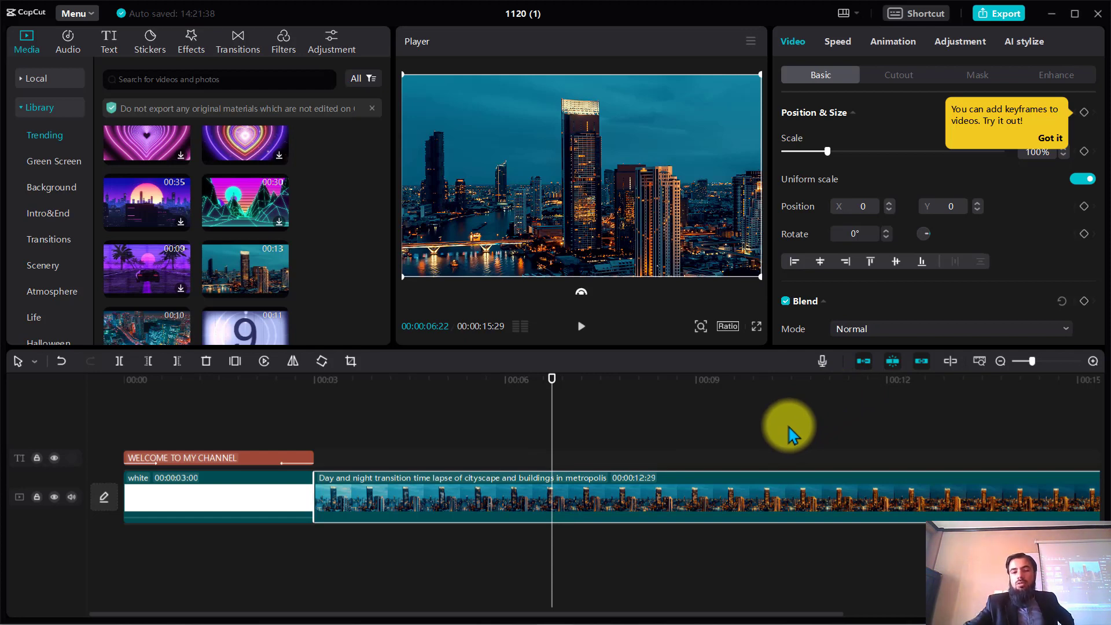
Step: Try splitting the cityscape clip at 00:00:06:22 and deleting the part after the cut, and undo both edits
{"action": "left_click", "coordinate": [118, 362]}
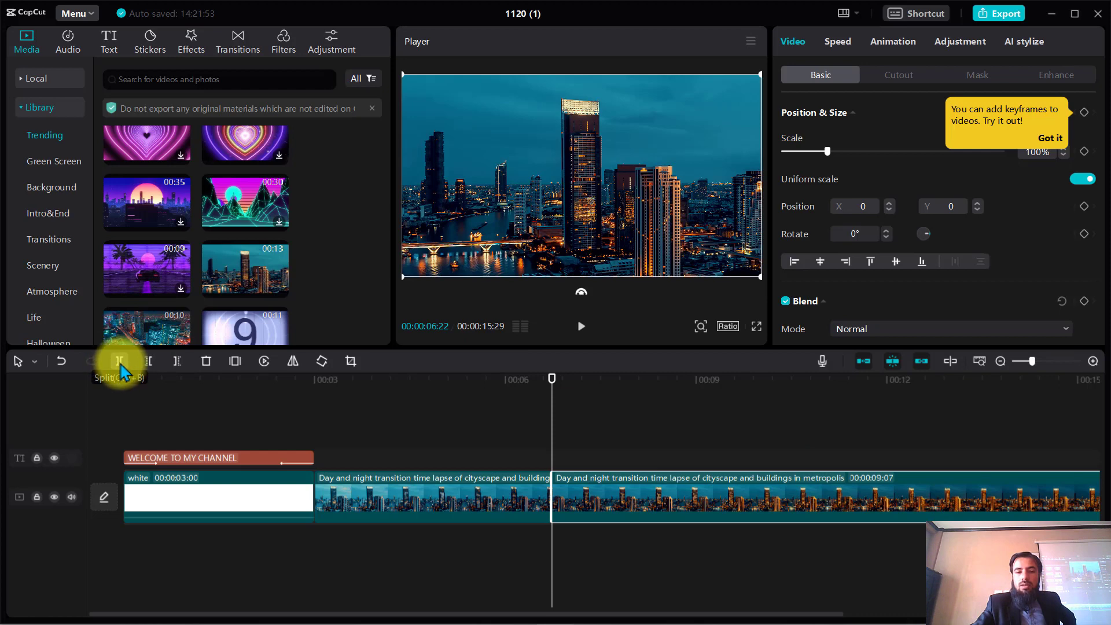
{"action": "key", "text": "ctrl+b"}
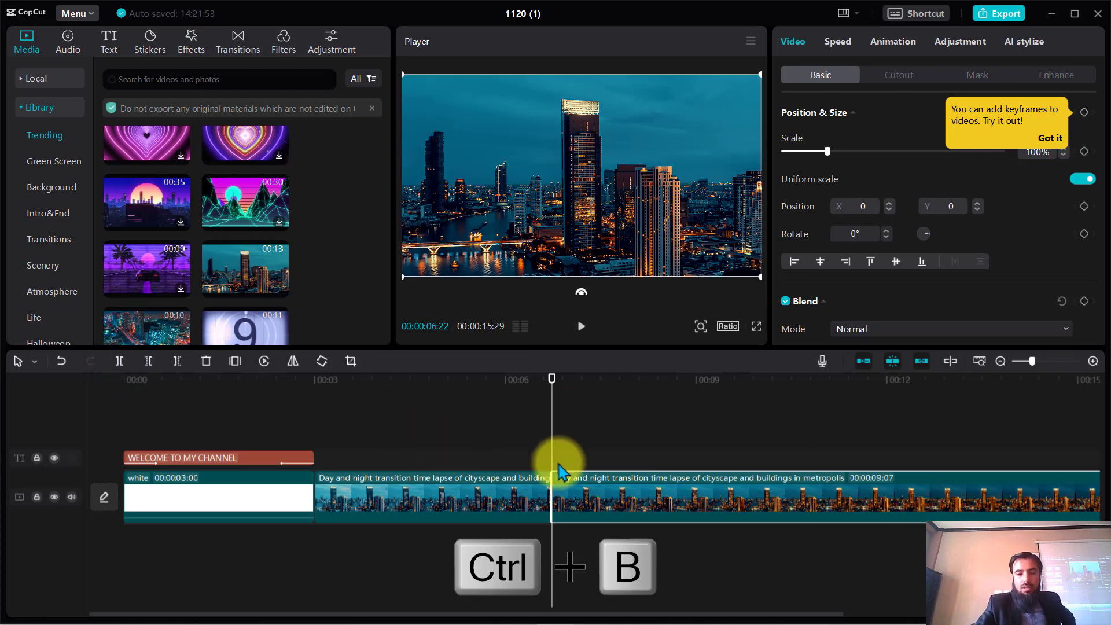
{"action": "left_click", "coordinate": [602, 487]}
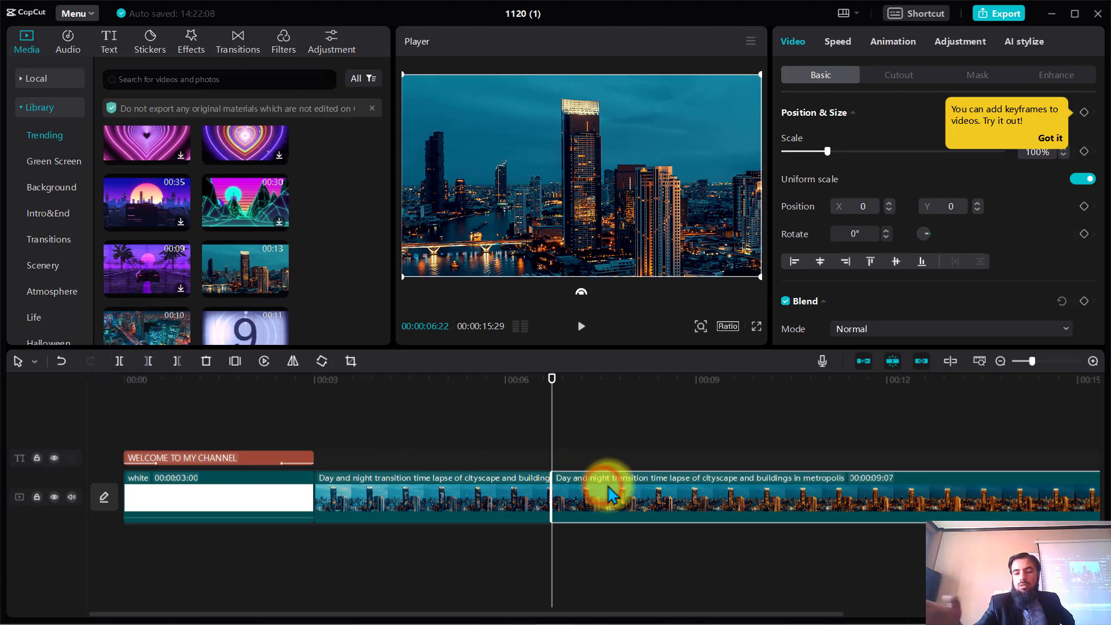
{"action": "key", "text": "BackSpace"}
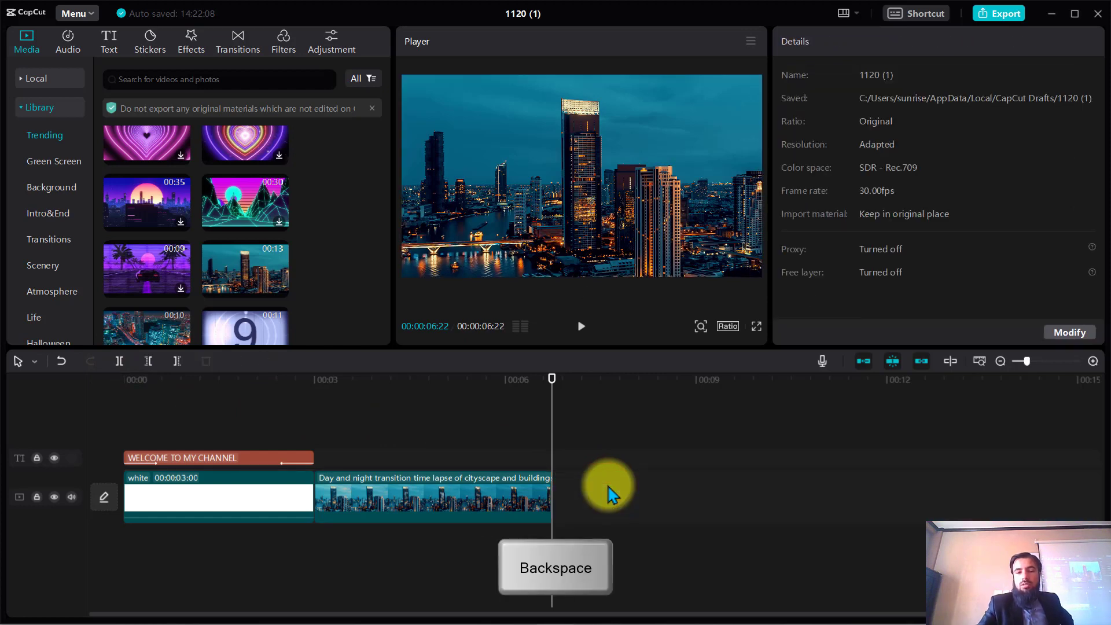
{"action": "key", "text": "ctrl+z"}
{"action": "key", "text": "ctrl+z"}
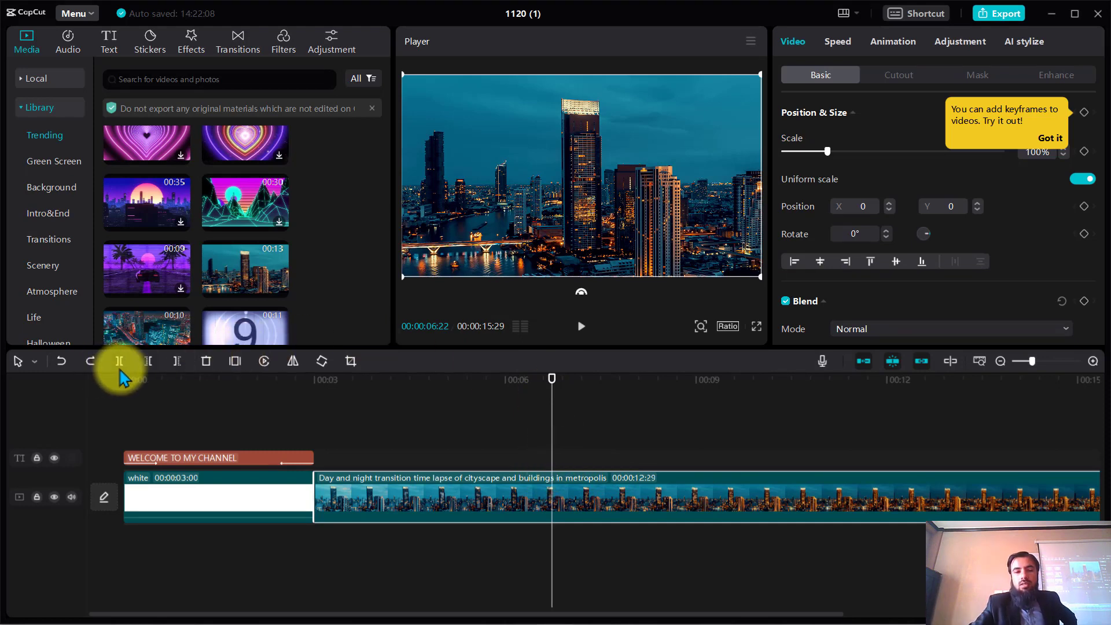
Step: Trim the cityscape clip to the section between 00:00:04:05 and 00:00:05:27, and play back the result
{"action": "key", "text": "w"}
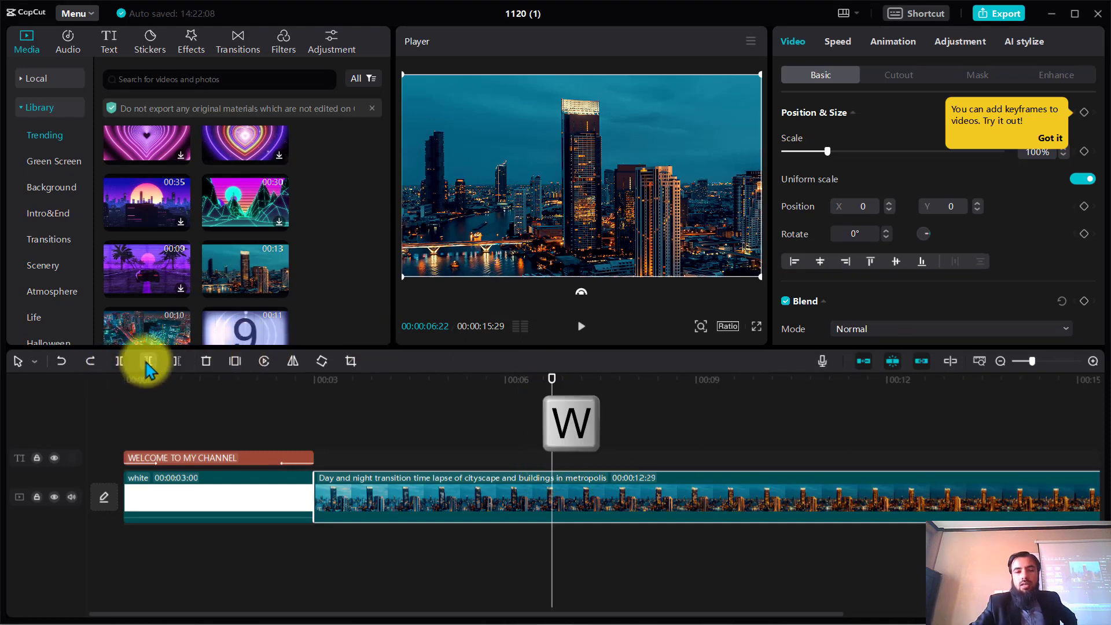
{"action": "left_click", "coordinate": [178, 362]}
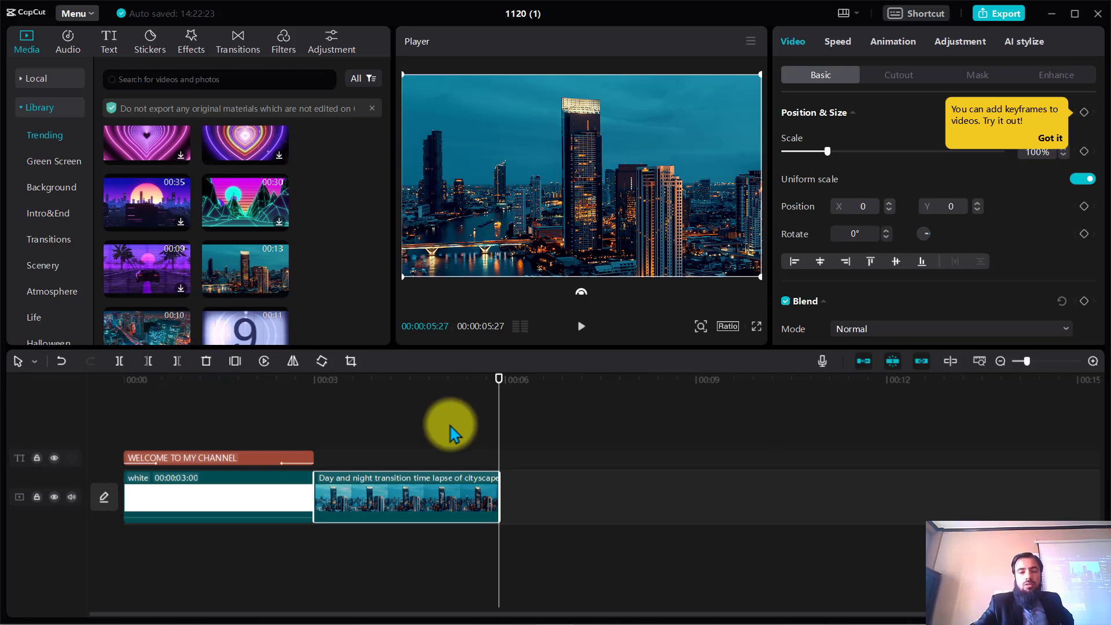
{"action": "left_click", "coordinate": [388, 380]}
{"action": "left_click", "coordinate": [387, 501]}
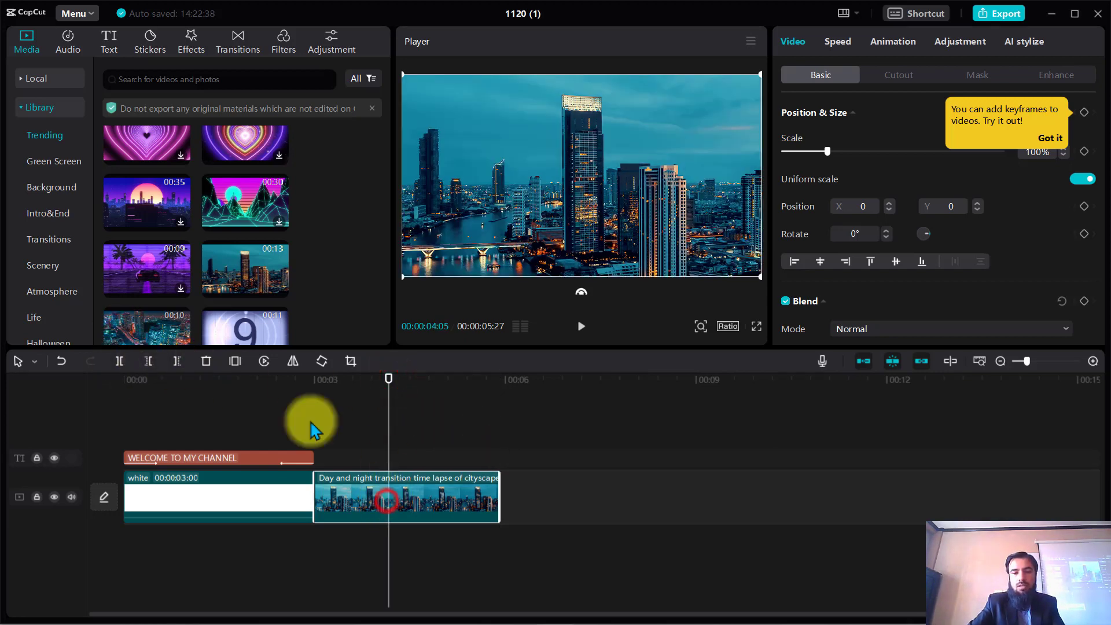
{"action": "key", "text": "q"}
{"action": "left_click", "coordinate": [149, 362]}
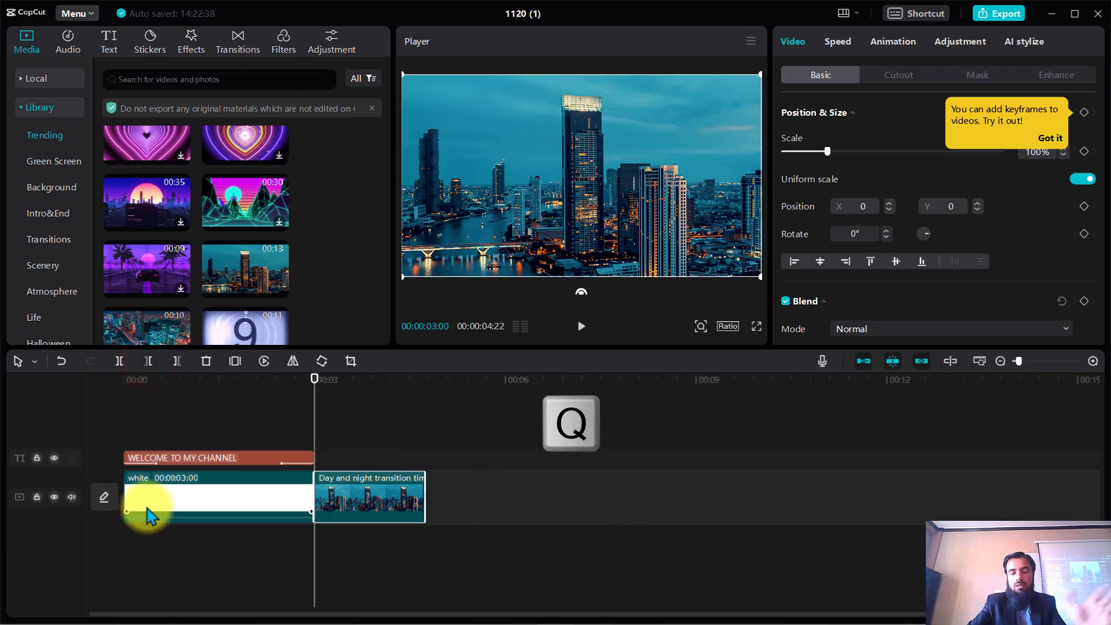
{"action": "left_click", "coordinate": [318, 398]}
{"action": "key", "text": "space"}
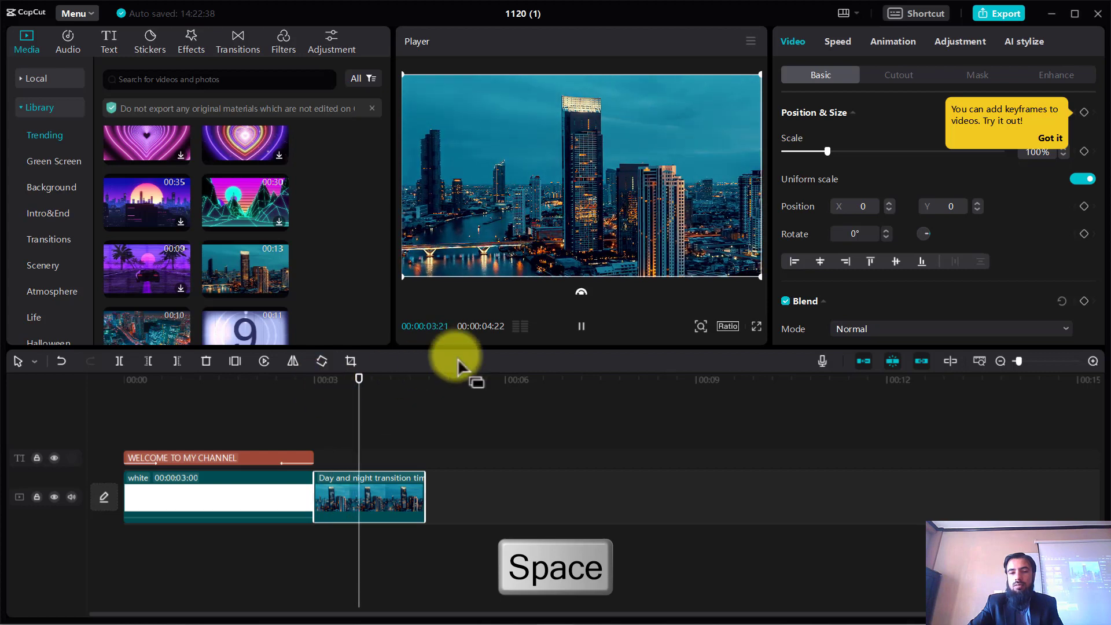
{"action": "left_click", "coordinate": [581, 327]}
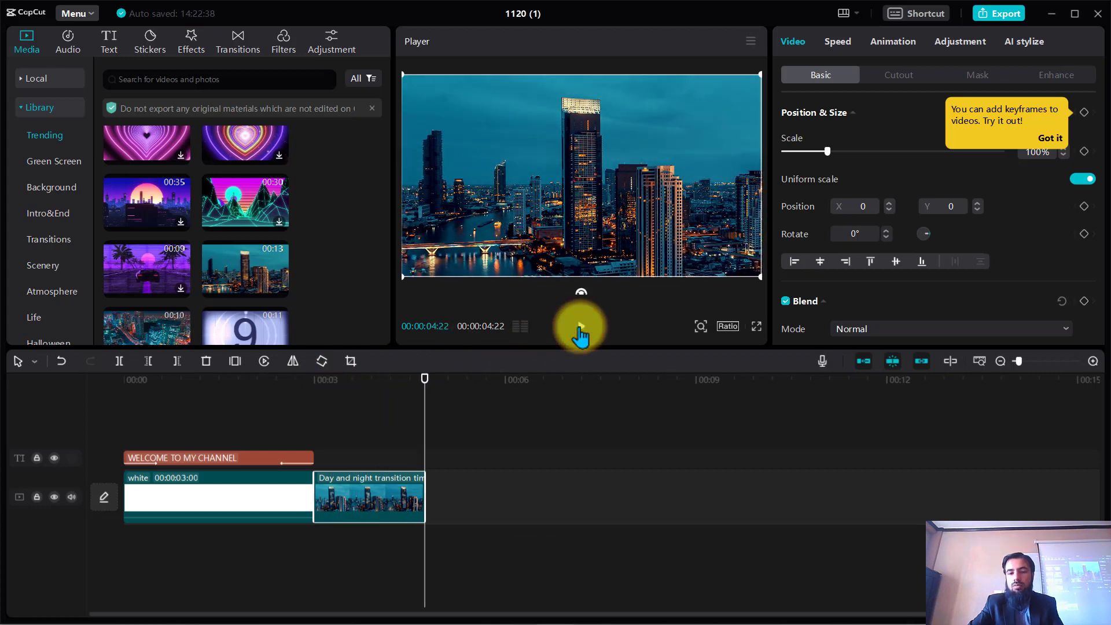
{"action": "left_click", "coordinate": [554, 455]}
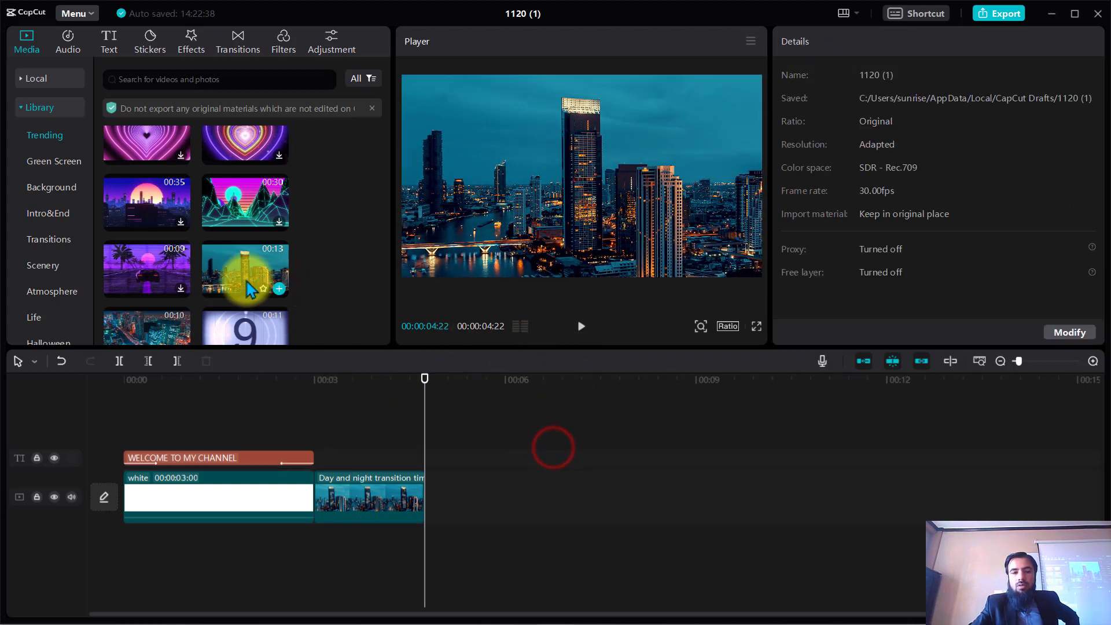
Step: Add the 8-second sea wave beach clip from the library after the cityscape clip and play it
{"action": "scroll", "coordinate": [237, 278], "scroll_direction": "down", "scroll_amount": 2}
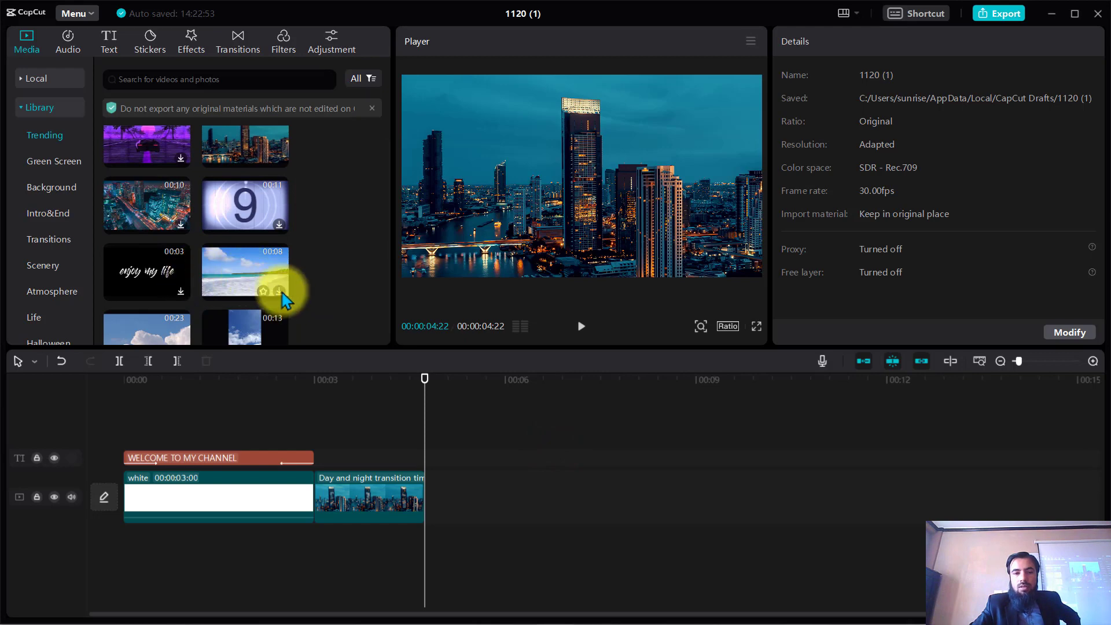
{"action": "mouse_move", "coordinate": [279, 291]}
{"action": "left_mouse_down"}
{"action": "mouse_move", "coordinate": [367, 352]}
{"action": "mouse_move", "coordinate": [284, 298]}
{"action": "left_mouse_up"}
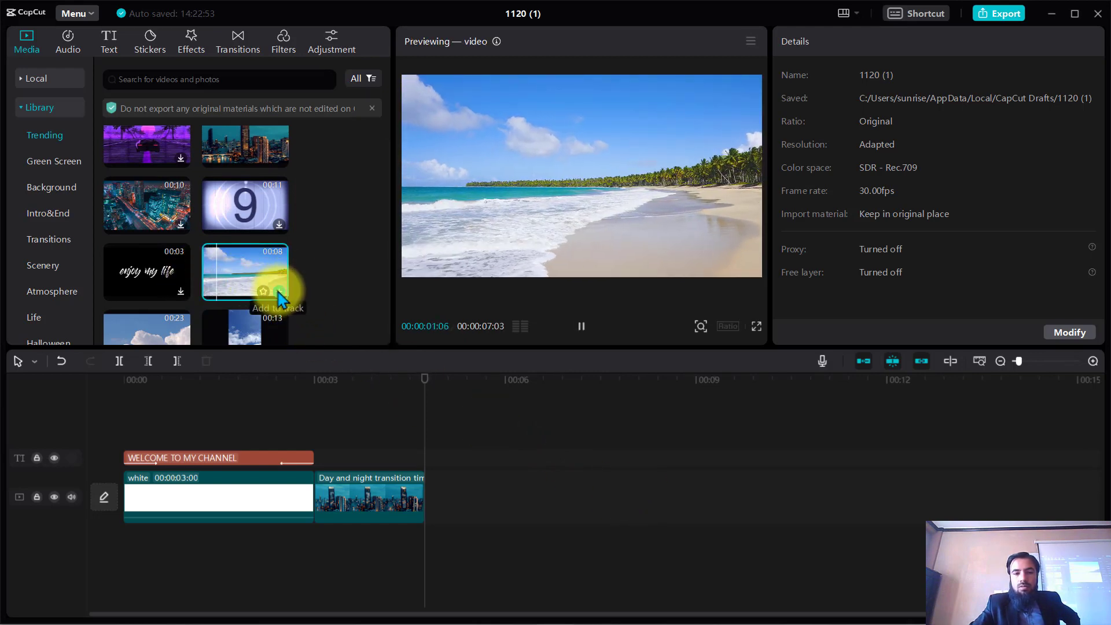
{"action": "left_click", "coordinate": [279, 291]}
{"action": "key", "text": "space"}
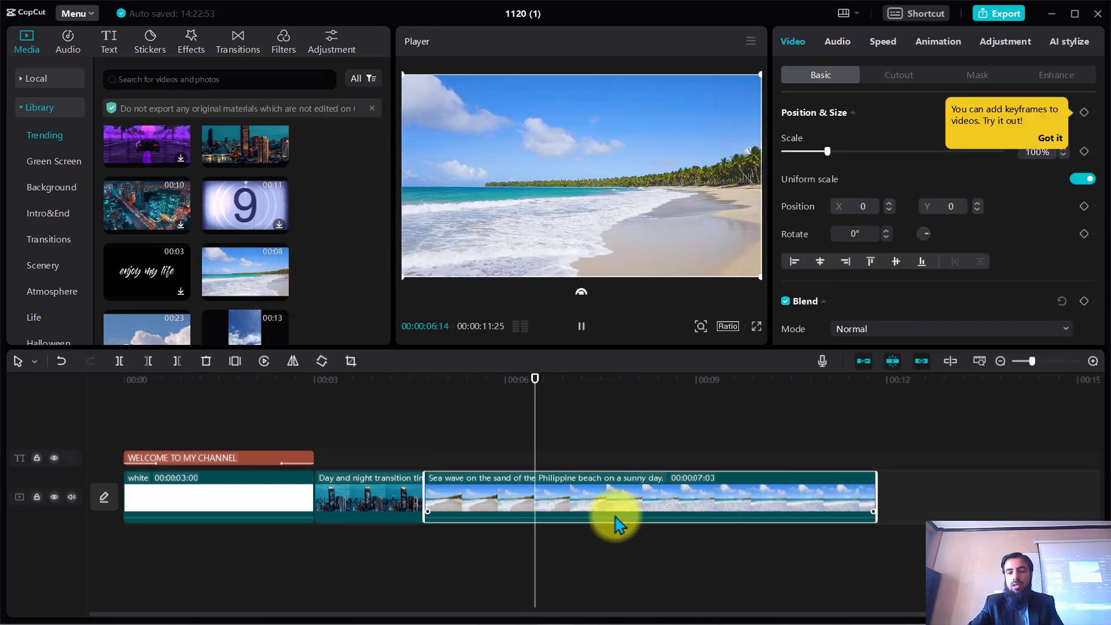
Step: Delete the part of the beach clip after 00:00:06:16
{"action": "left_click", "coordinate": [570, 499]}
{"action": "key", "text": "w"}
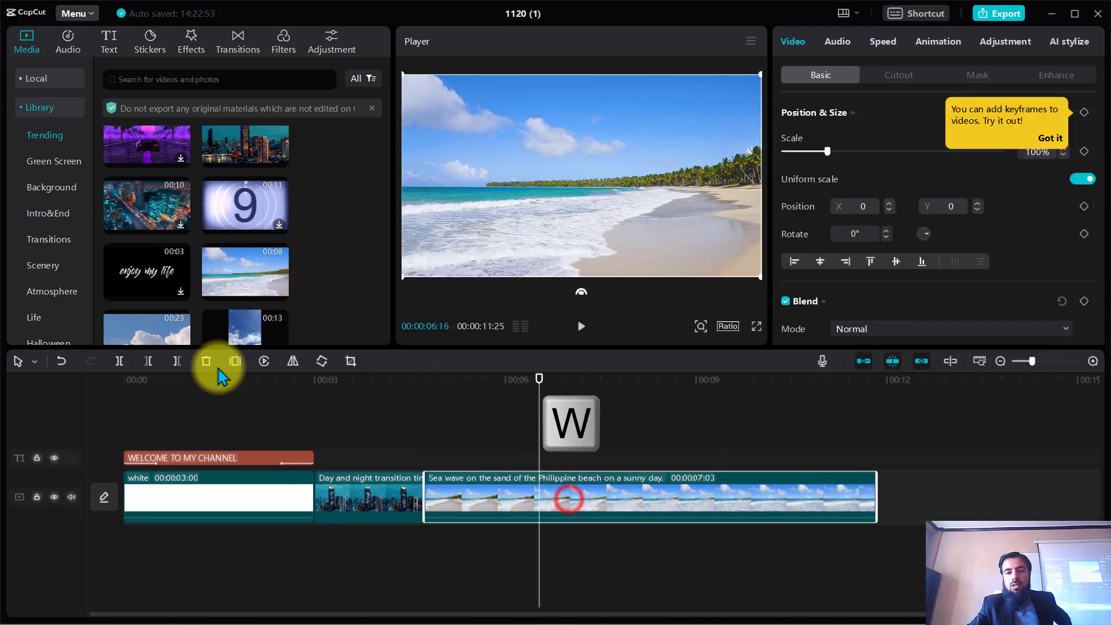
{"action": "left_click", "coordinate": [175, 365]}
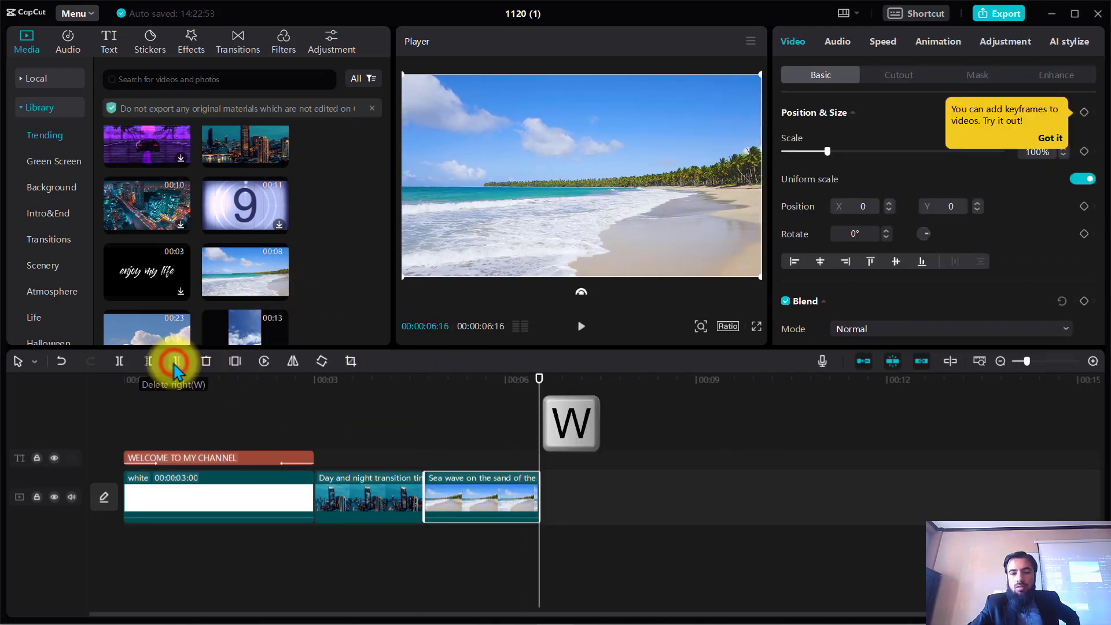
Step: Delete the part of the beach clip before 00:00:05:27 and play across its cut with the cityscape clip
{"action": "left_click", "coordinate": [498, 383]}
{"action": "left_click", "coordinate": [495, 492]}
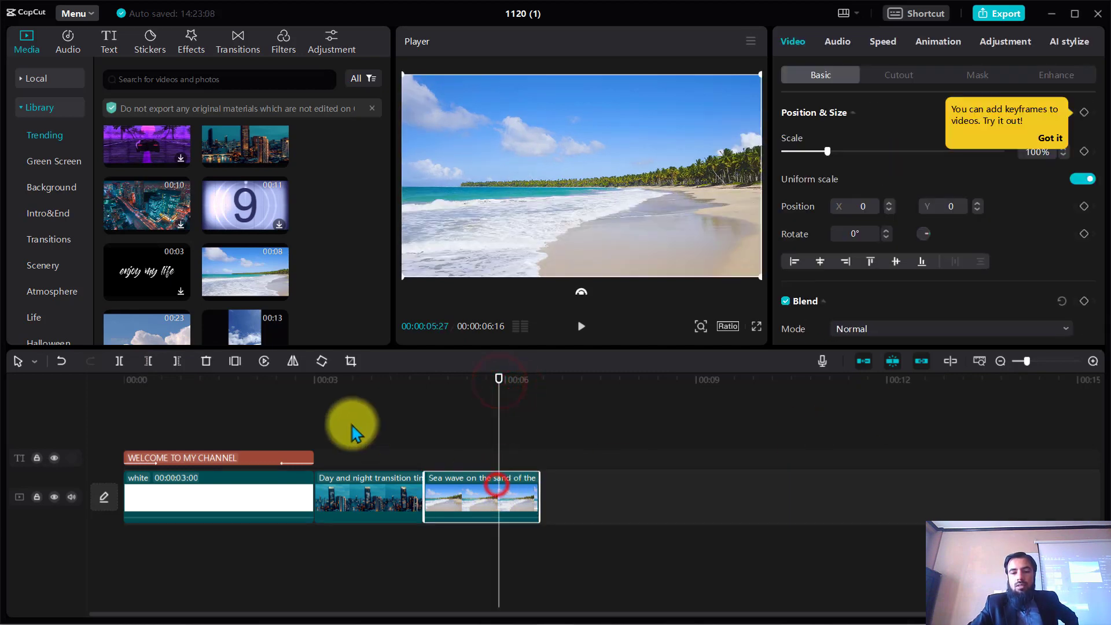
{"action": "key", "text": "w"}
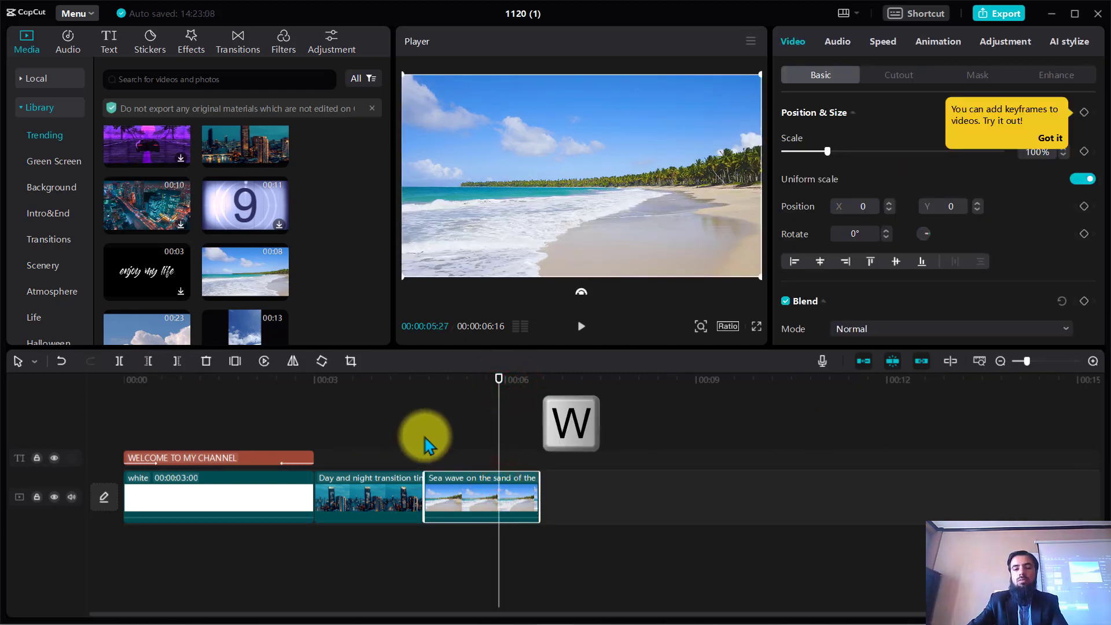
{"action": "left_click", "coordinate": [457, 379]}
{"action": "key", "text": "q"}
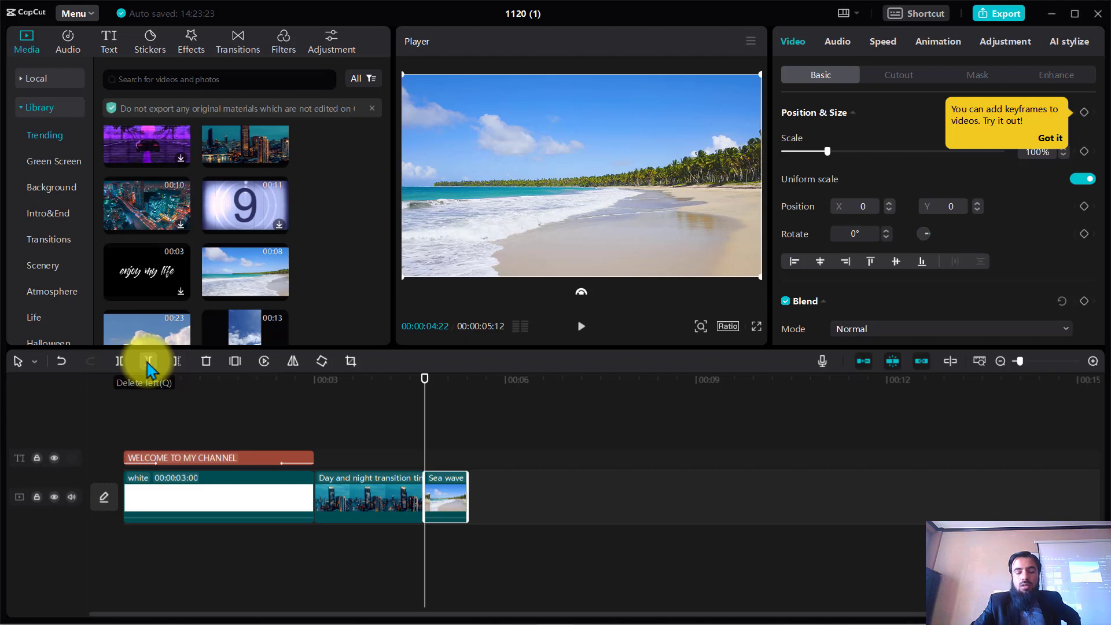
{"action": "left_click", "coordinate": [571, 444]}
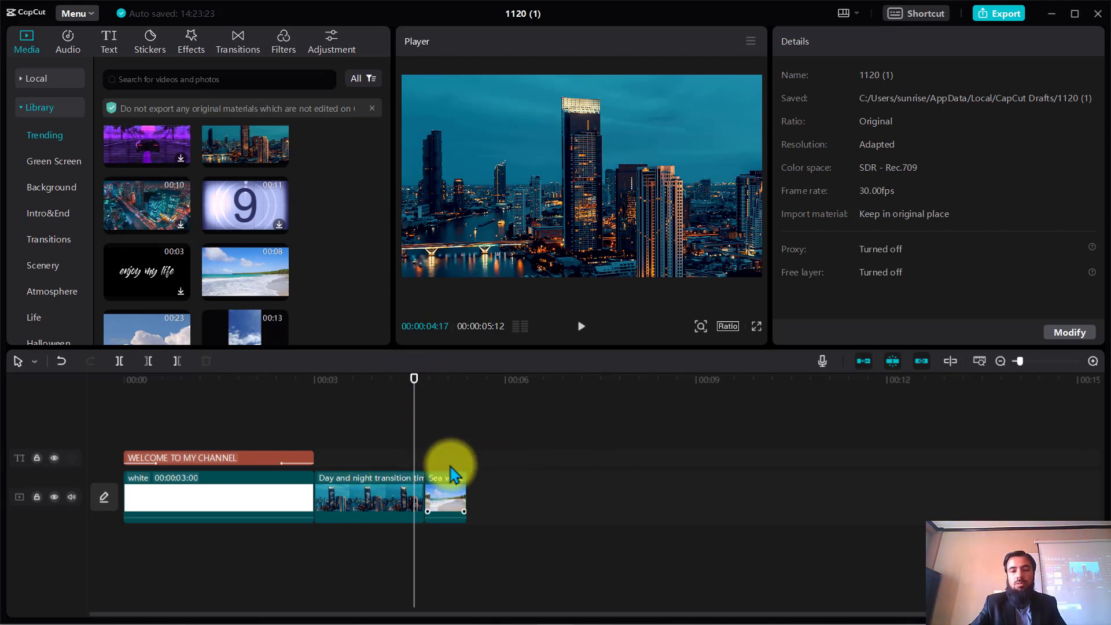
{"action": "key", "text": "space"}
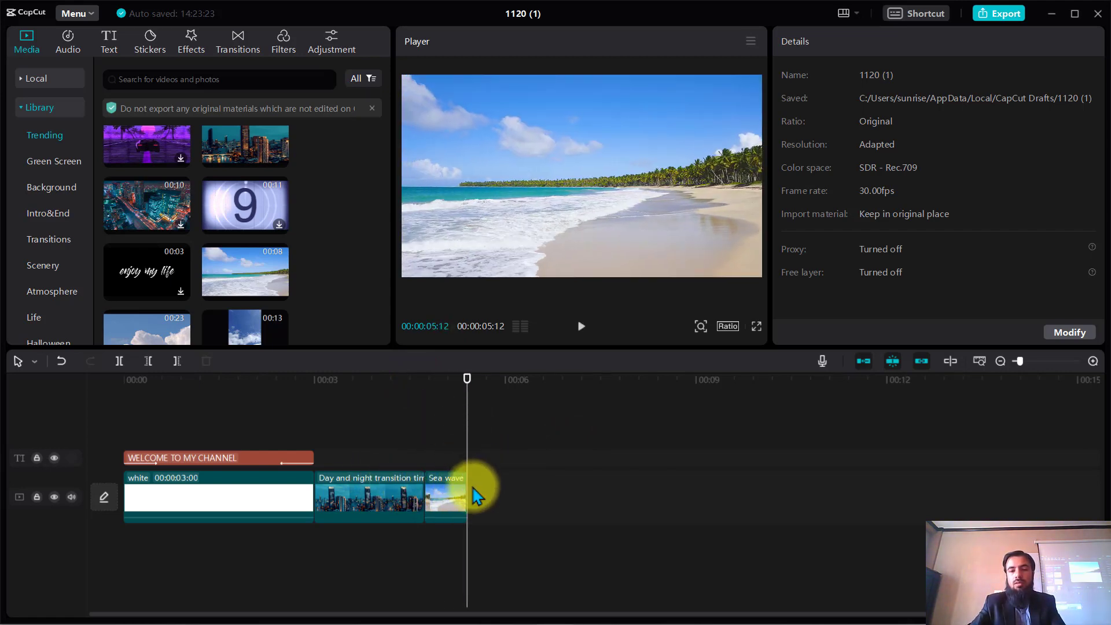
Step: Extend the end of the beach clip, undo the extension, and resize the clip to finish at 00:00:06:22
{"action": "left_click_drag", "start_coordinate": [467, 488], "coordinate": [1007, 503]}
{"action": "left_click", "coordinate": [435, 397]}
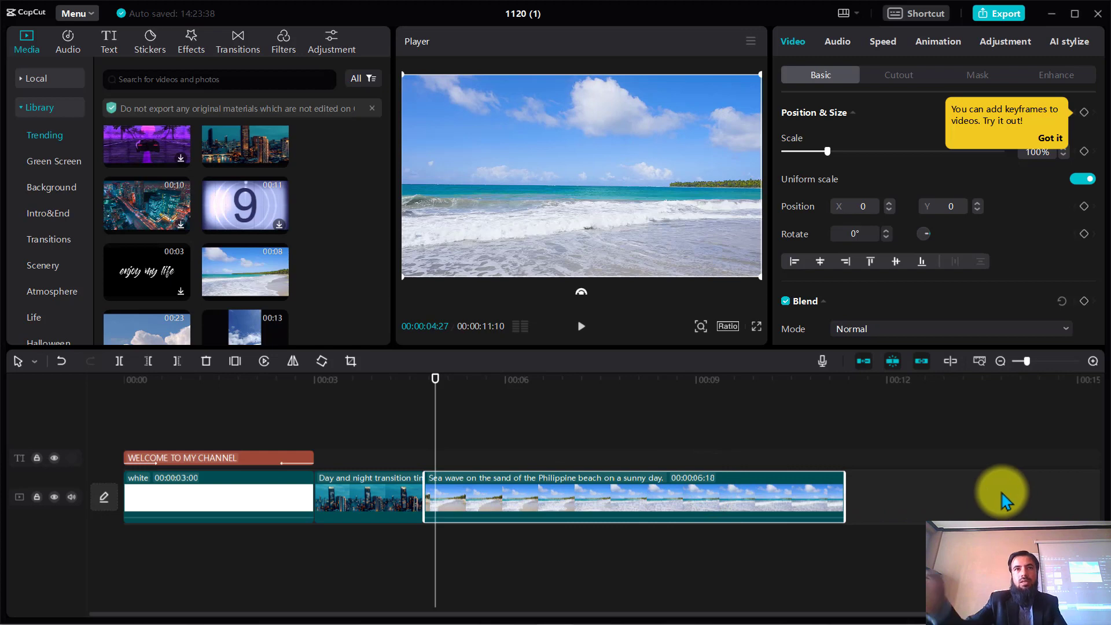
{"action": "key", "text": "ctrl+z"}
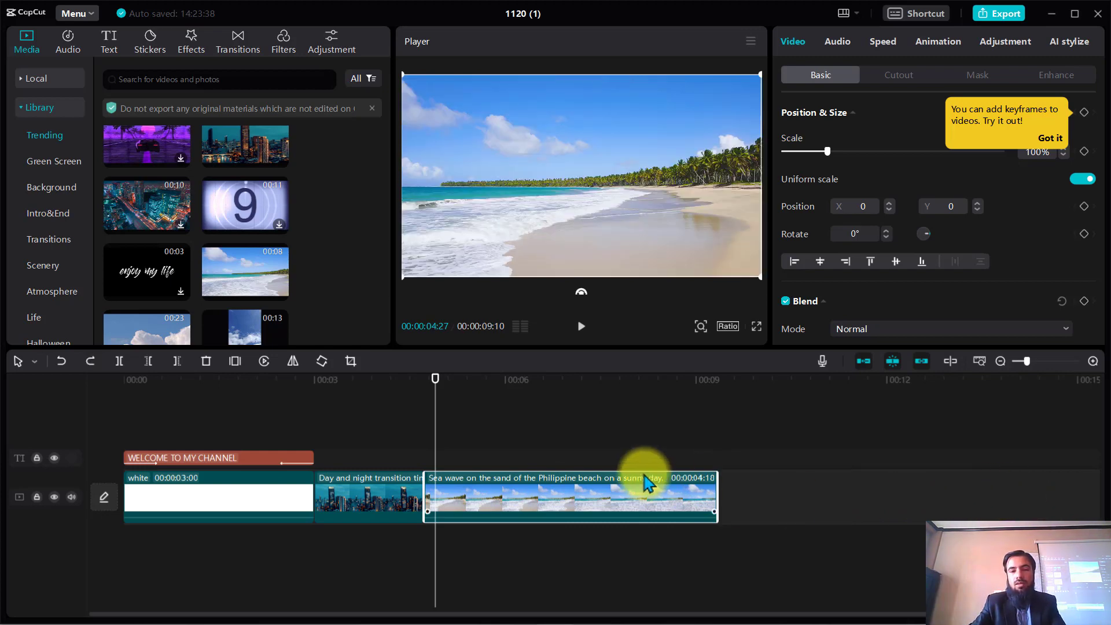
{"action": "left_click_drag", "start_coordinate": [717, 494], "coordinate": [553, 498]}
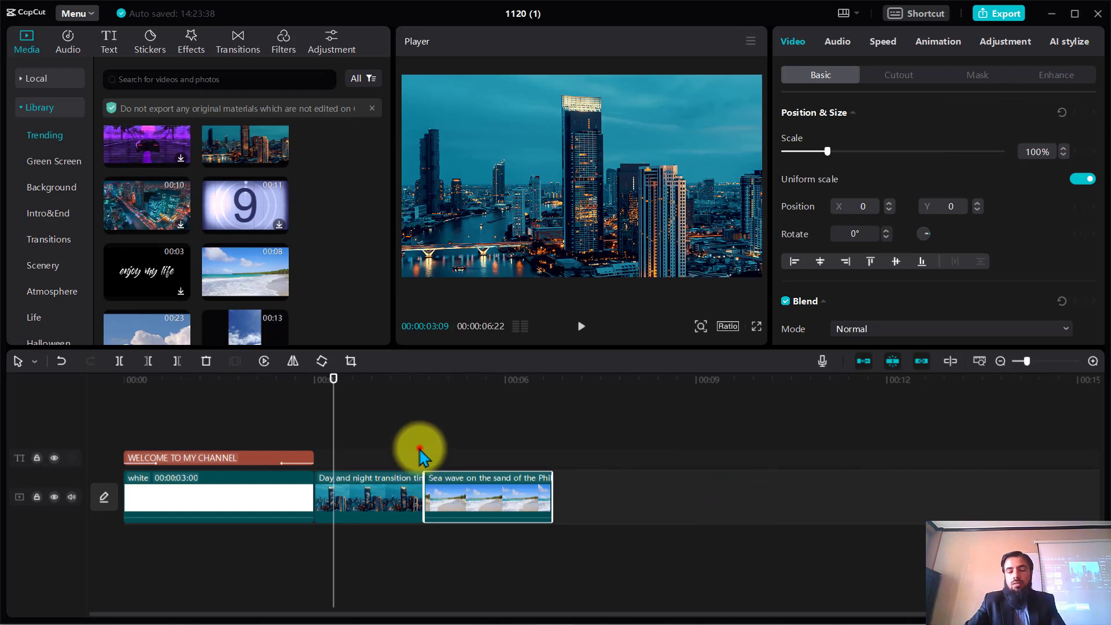
{"action": "left_click", "coordinate": [421, 448]}
Step: Examine the Overlay, Camera and Blur transitions and play across the cut between the cityscape and beach clips from 00:00:04:11
{"action": "left_click", "coordinate": [401, 379]}
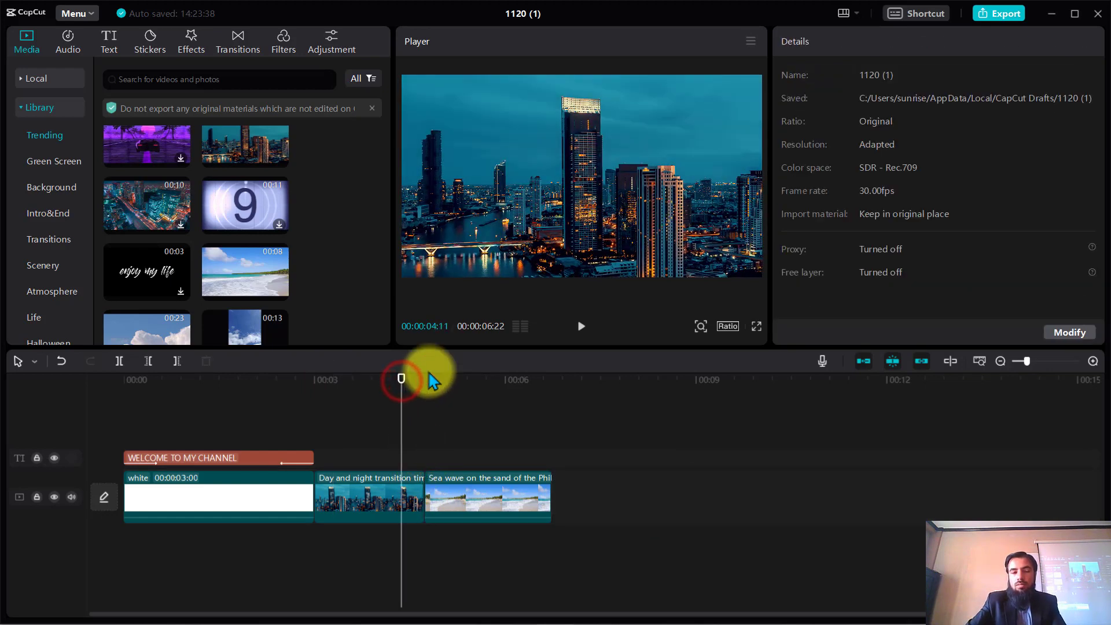
{"action": "left_click", "coordinate": [240, 43]}
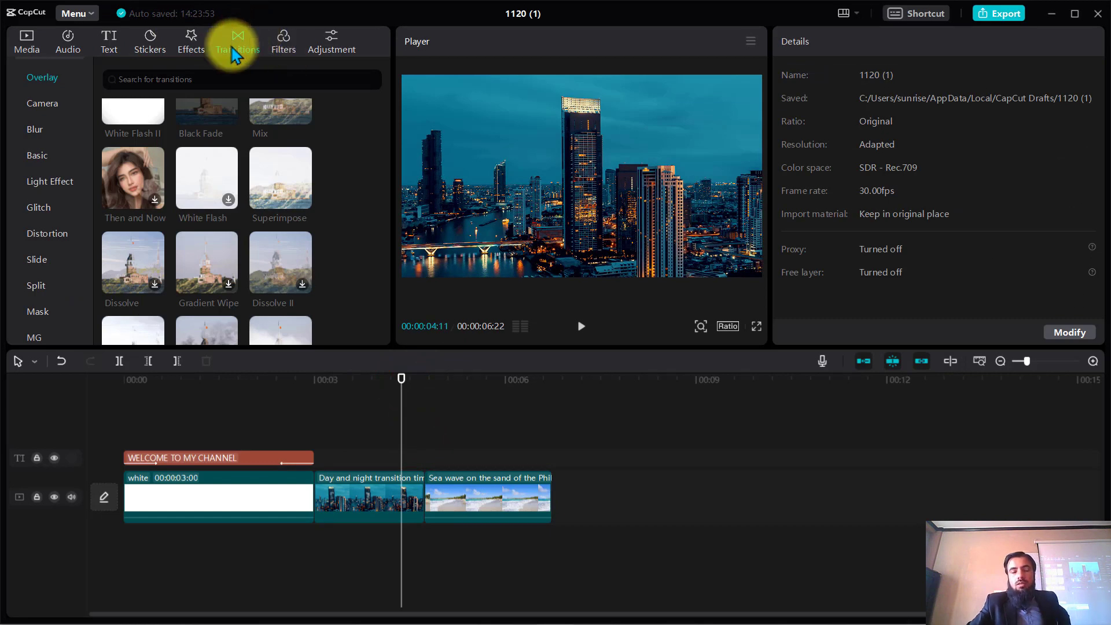
{"action": "scroll", "coordinate": [232, 199], "scroll_direction": "up", "scroll_amount": 2}
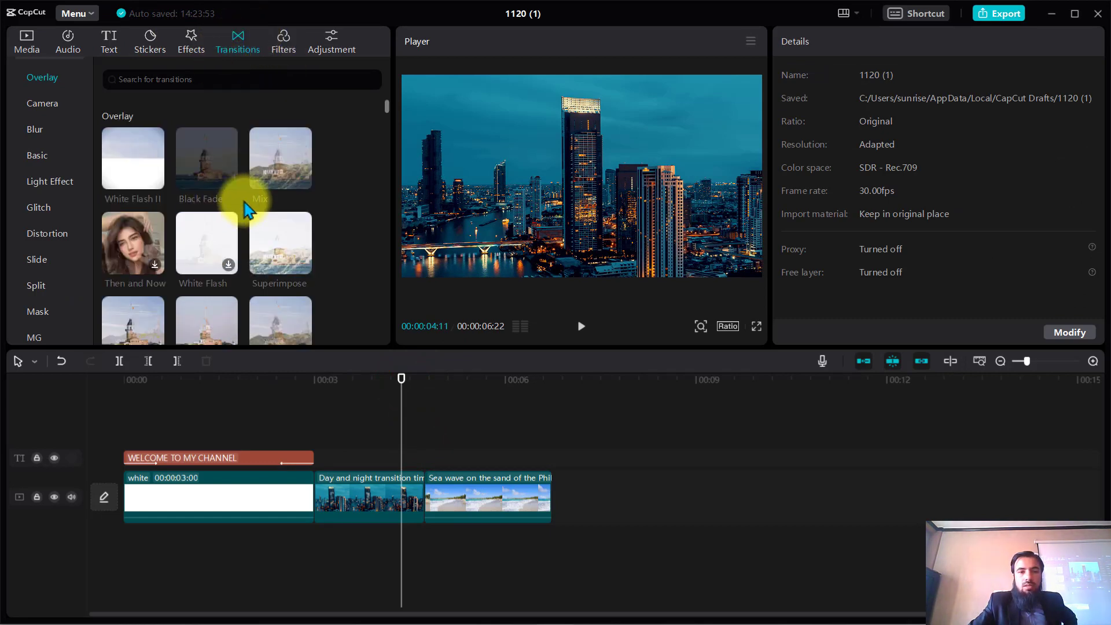
{"action": "scroll", "coordinate": [200, 211], "scroll_direction": "down", "scroll_amount": 10}
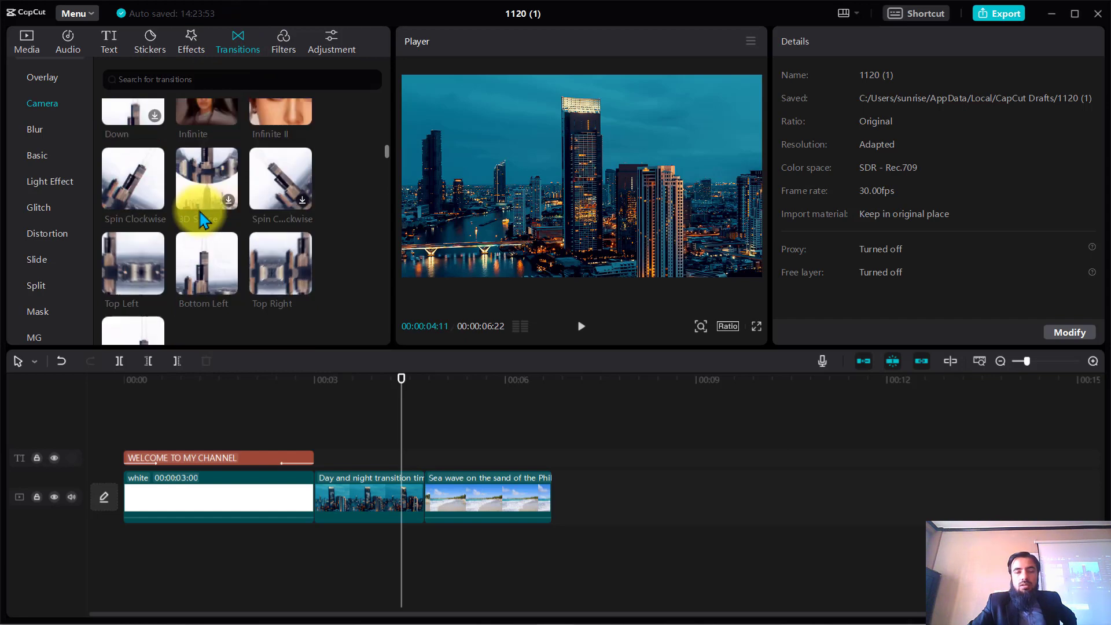
{"action": "scroll", "coordinate": [203, 219], "scroll_direction": "down", "scroll_amount": 6}
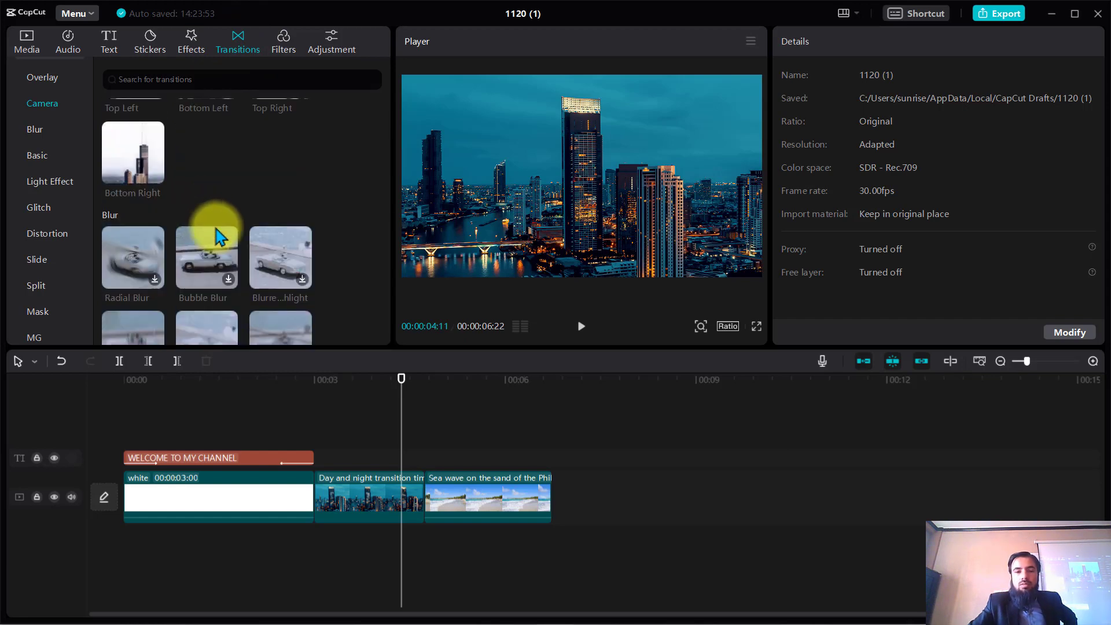
{"action": "scroll", "coordinate": [214, 232], "scroll_direction": "up", "scroll_amount": 14}
{"action": "scroll", "coordinate": [218, 235], "scroll_direction": "up", "scroll_amount": 3}
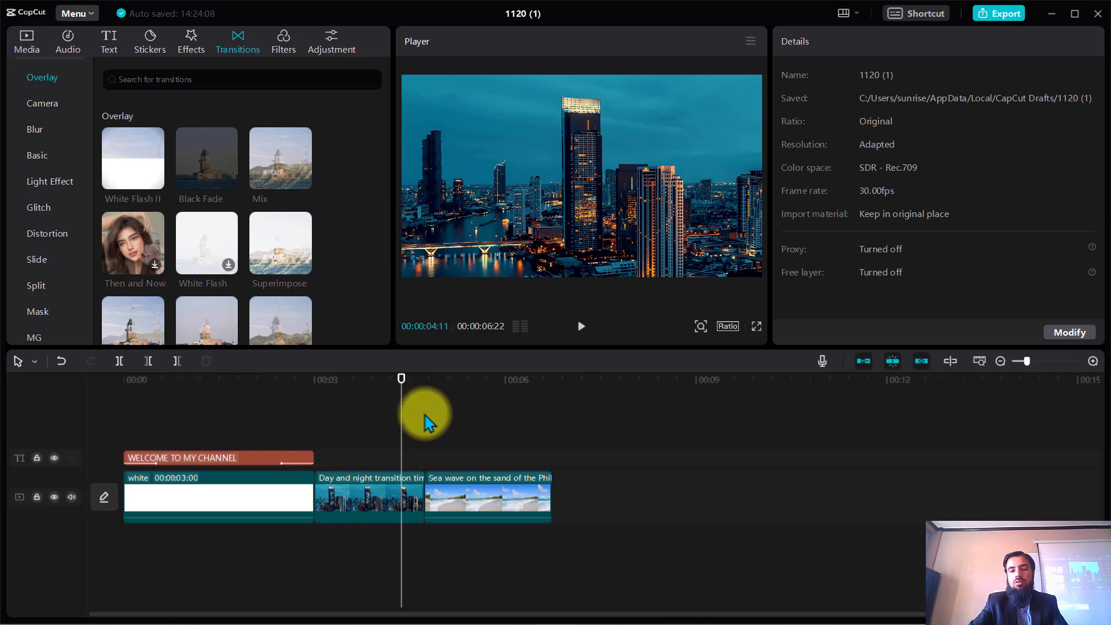
{"action": "key", "text": "space"}
{"action": "key", "text": "space"}
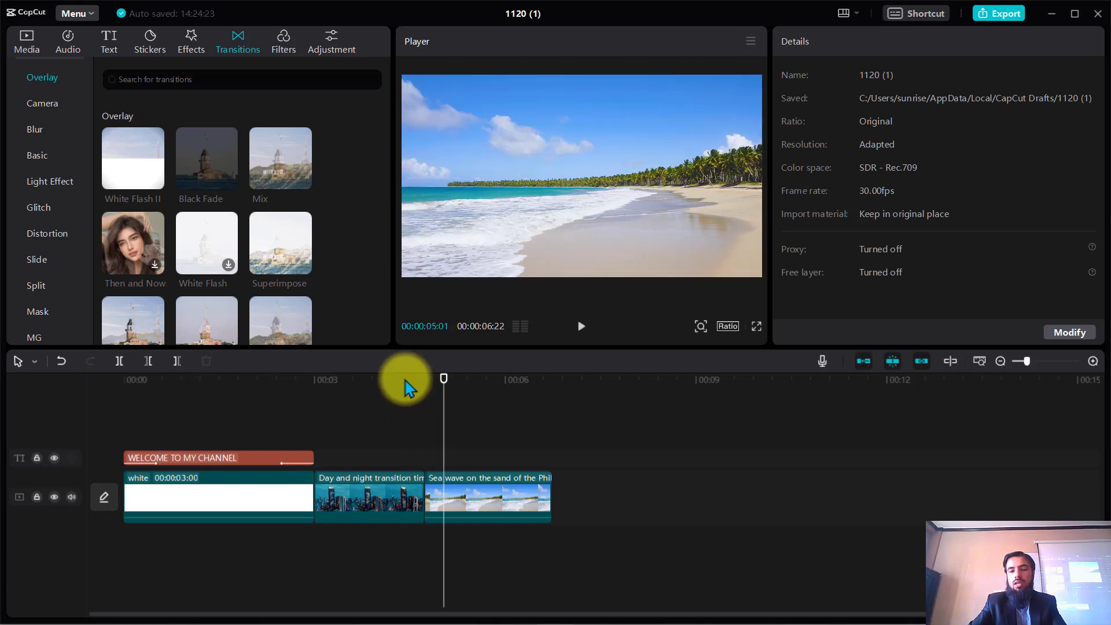
Step: Add the Black Fade transition between the cityscape and beach clips and play across it
{"action": "left_click", "coordinate": [406, 379]}
{"action": "key", "text": "space"}
{"action": "left_click", "coordinate": [405, 379]}
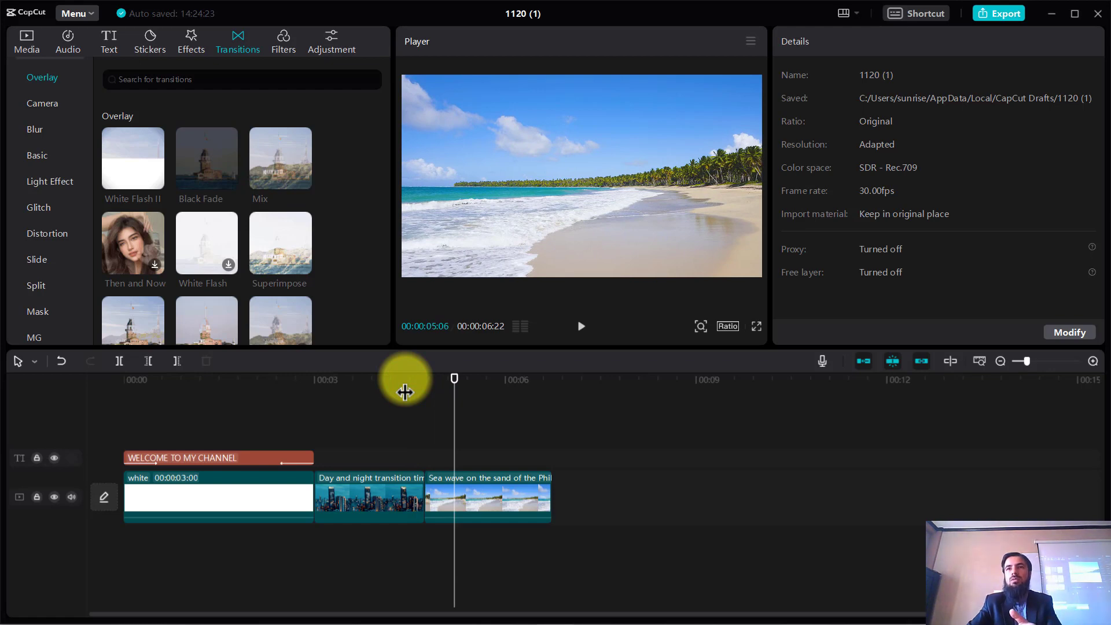
{"action": "left_click", "coordinate": [405, 392]}
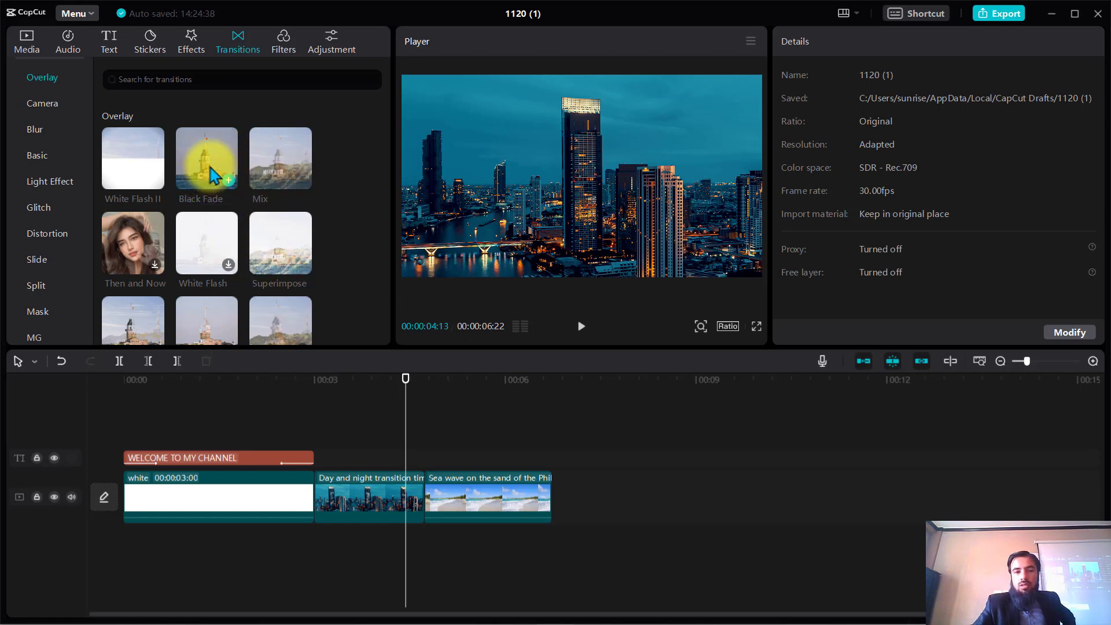
{"action": "mouse_move", "coordinate": [200, 166]}
{"action": "left_mouse_down"}
{"action": "mouse_move", "coordinate": [437, 492]}
{"action": "mouse_move", "coordinate": [412, 497]}
{"action": "left_mouse_up"}
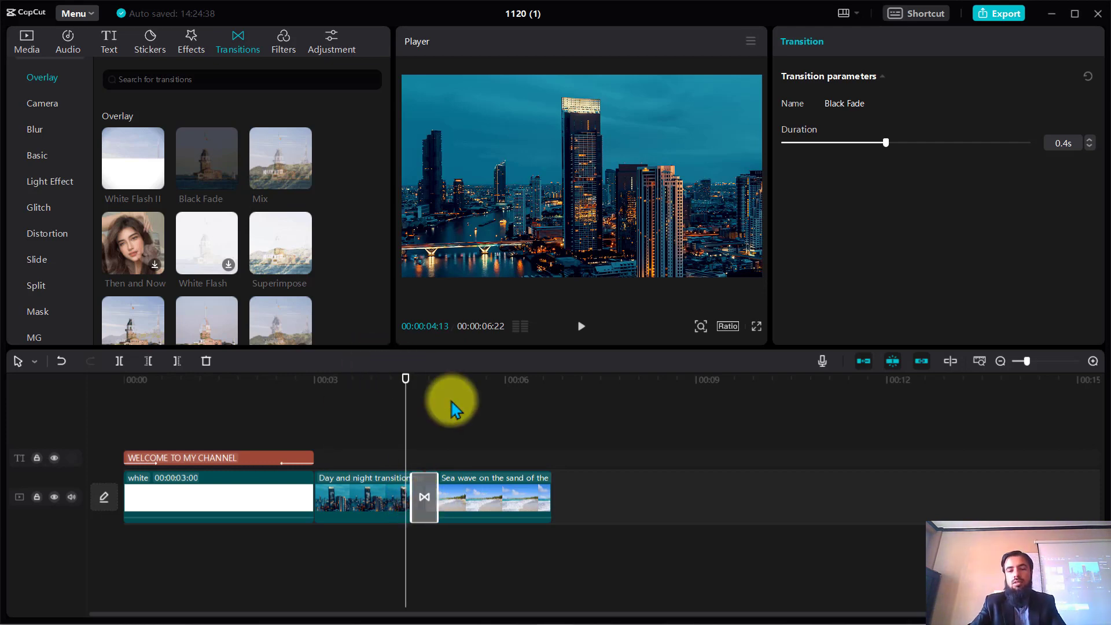
{"action": "key", "text": "space"}
{"action": "key", "text": "space"}
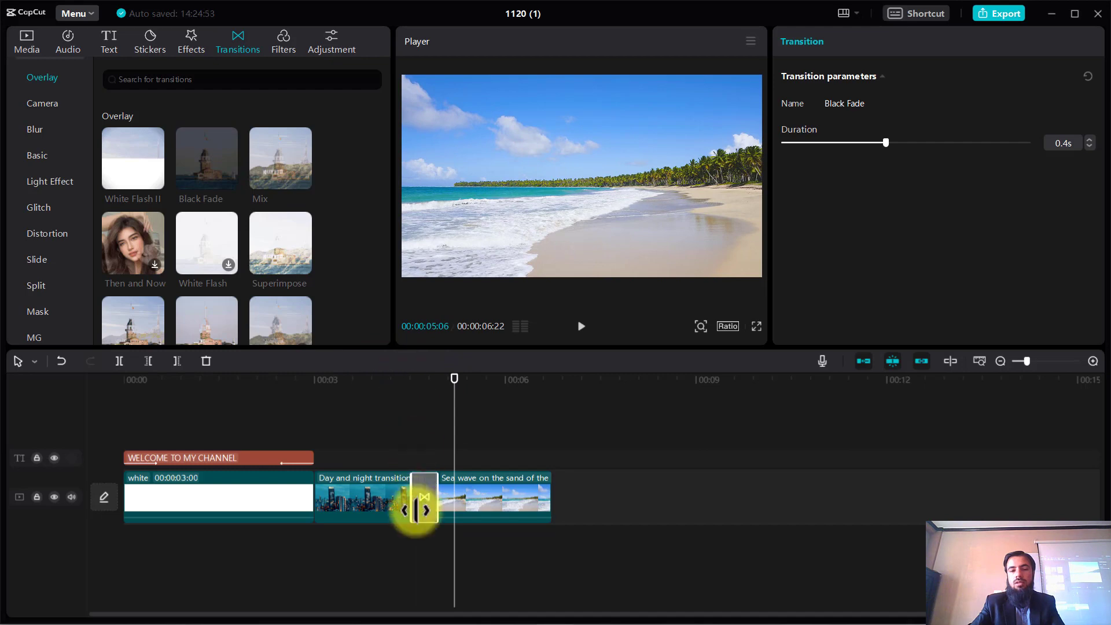
Step: Lengthen the Black Fade transition to 0.8 s and play across it
{"action": "left_click_drag", "start_coordinate": [415, 506], "coordinate": [400, 509]}
{"action": "left_click", "coordinate": [391, 380]}
{"action": "key", "text": "space"}
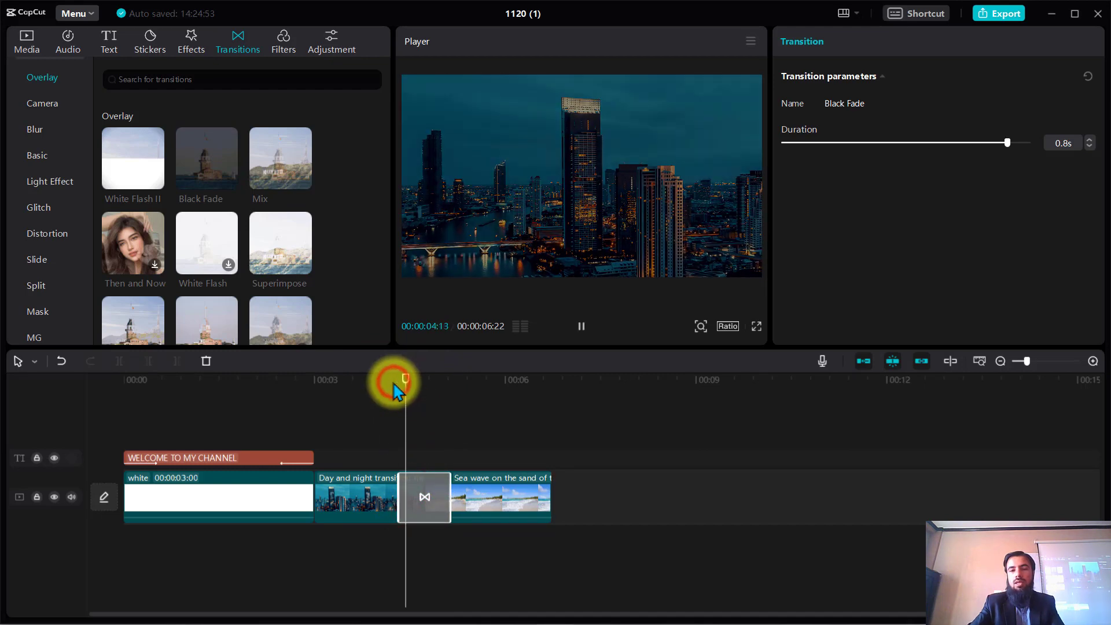
{"action": "key", "text": "space"}
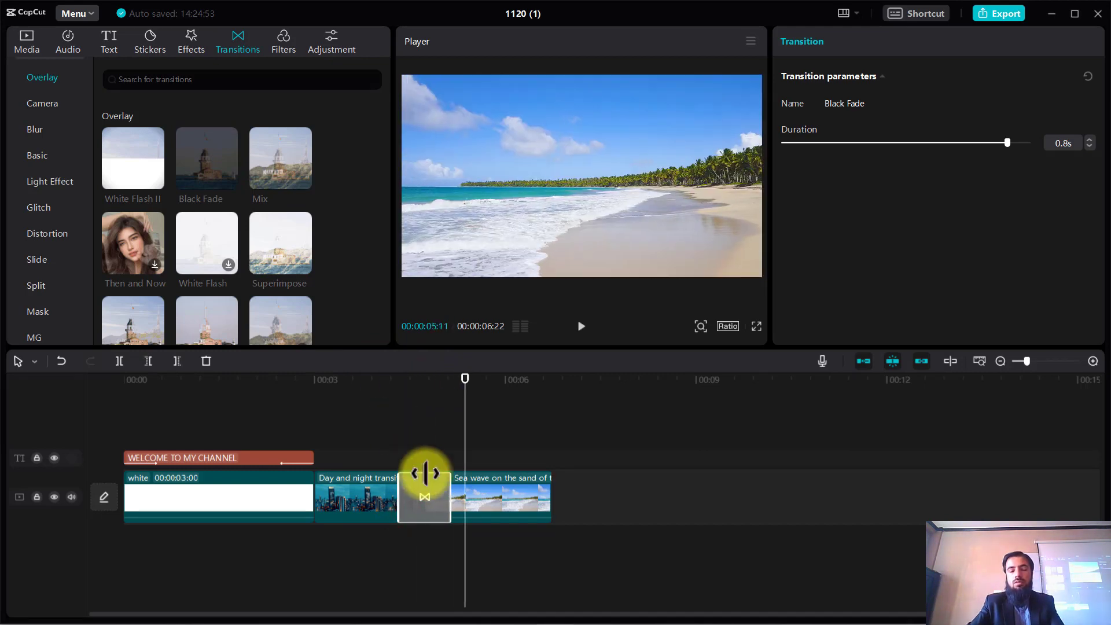
Step: Delete the Black Fade transition, put the Mix transition between the cityscape and beach clips instead, and play across it
{"action": "key", "text": "Delete"}
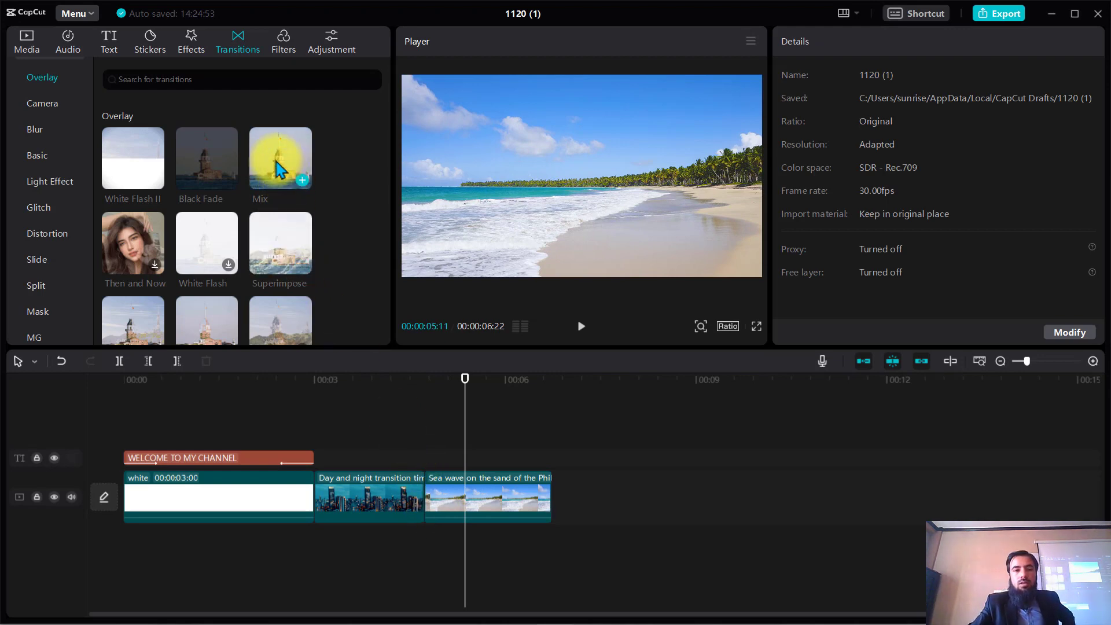
{"action": "left_click_drag", "start_coordinate": [280, 159], "coordinate": [423, 512]}
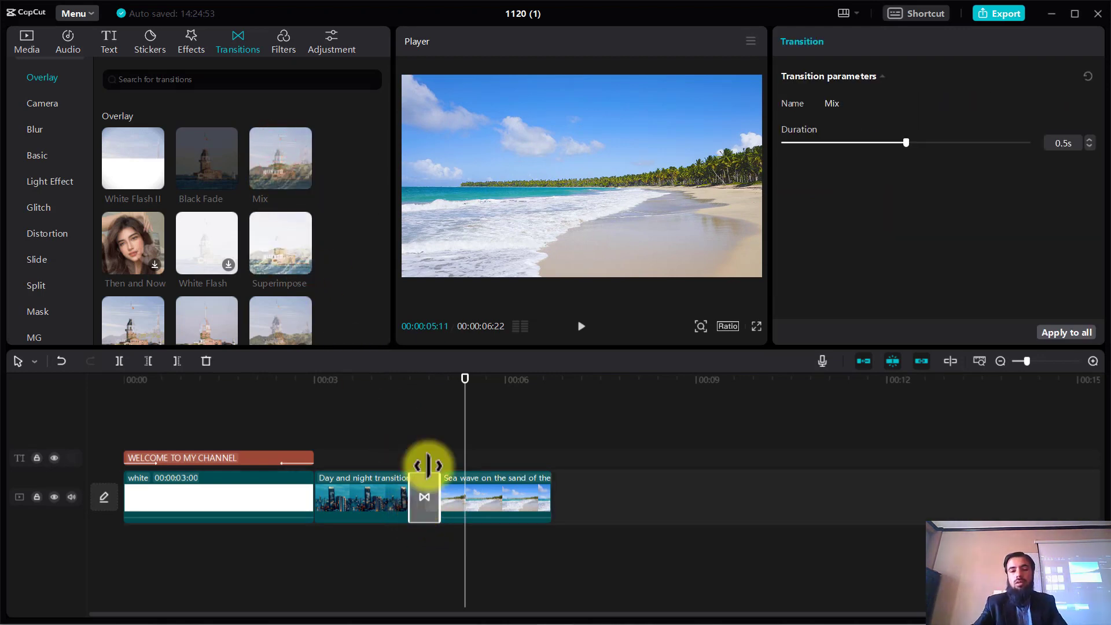
{"action": "left_click", "coordinate": [400, 378]}
{"action": "key", "text": "space"}
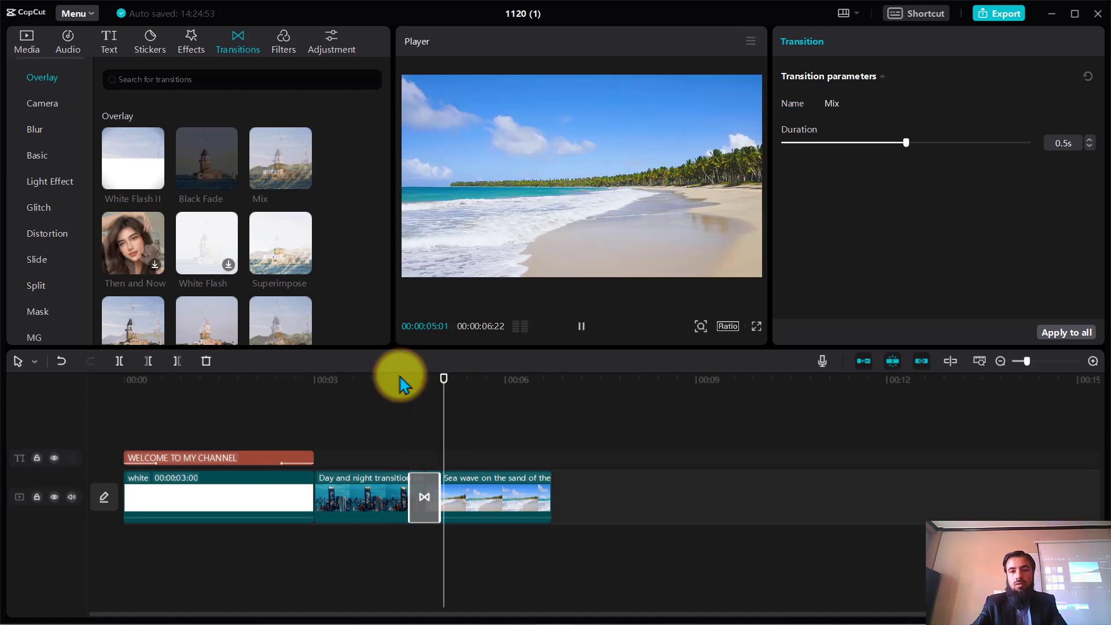
{"action": "left_click", "coordinate": [400, 379]}
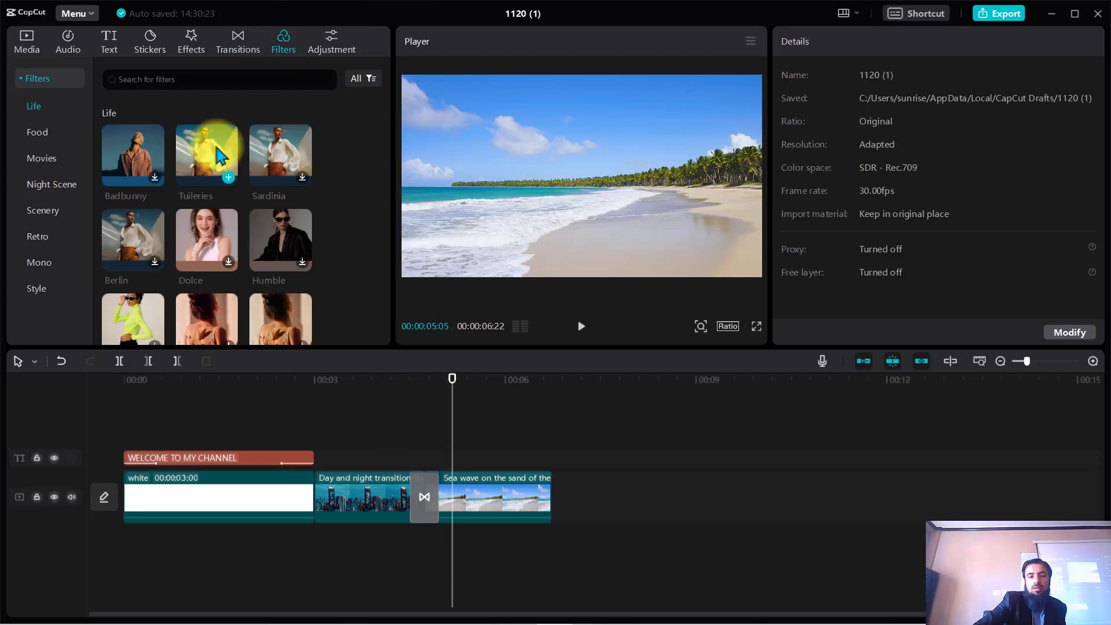
Step: Add the Tuileries filter from the Life category and fit it to span the beach clip, ending at 00:00:06:22
{"action": "left_click", "coordinate": [229, 177]}
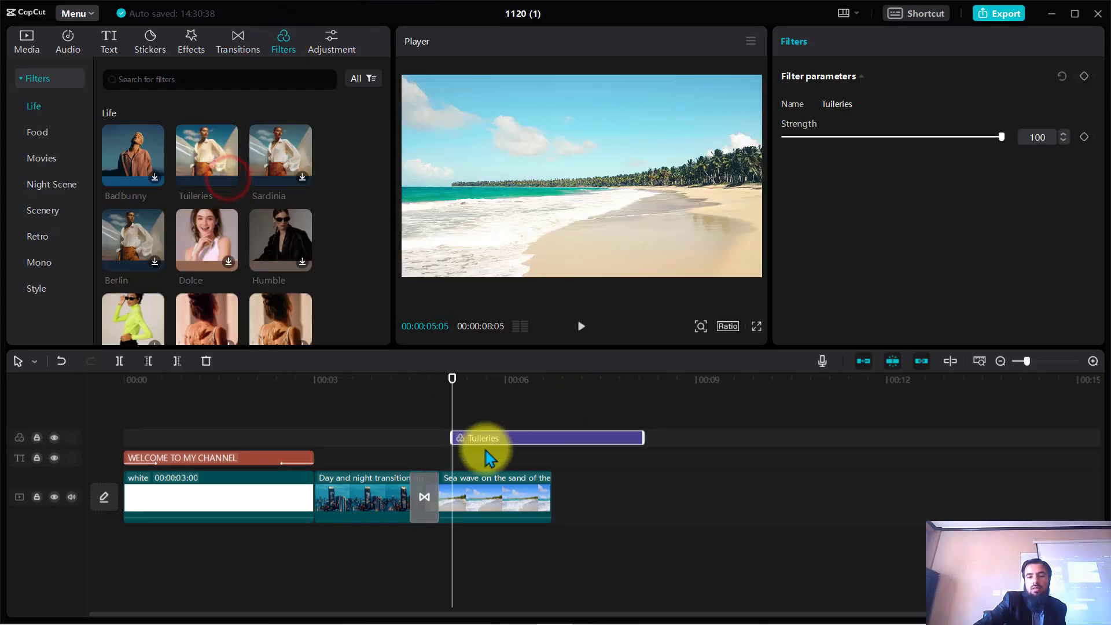
{"action": "left_click_drag", "start_coordinate": [486, 438], "coordinate": [461, 459]}
{"action": "left_click_drag", "start_coordinate": [613, 438], "coordinate": [546, 449]}
{"action": "left_click", "coordinate": [521, 442]}
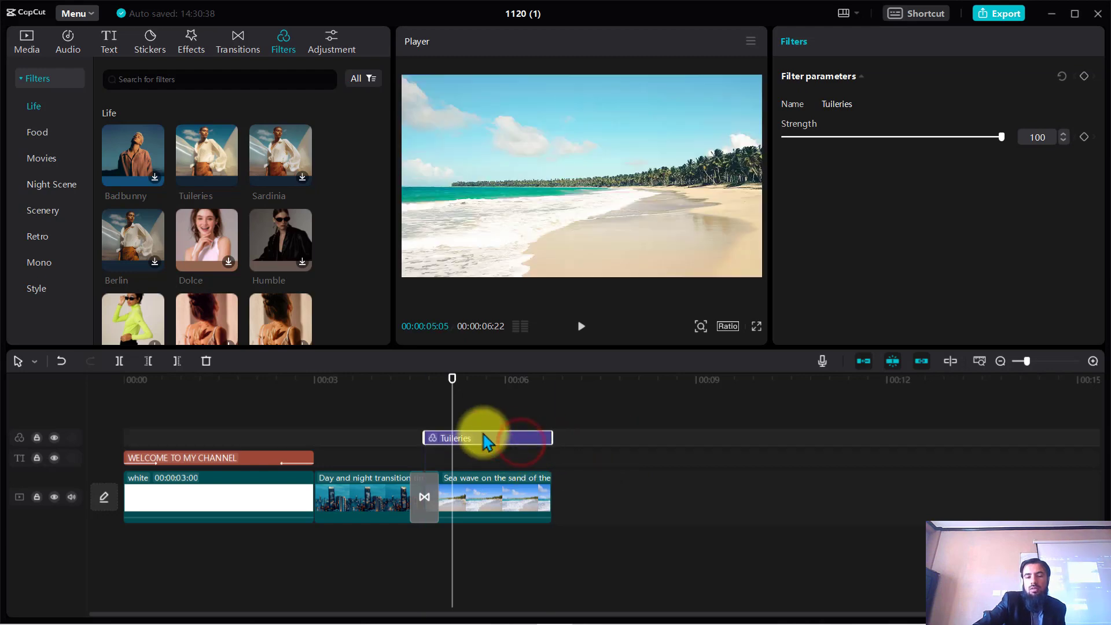
Step: Compare the beach image with the Tuileries filter track hidden and shown, check the filter's strength, and browse further Life filters
{"action": "left_click", "coordinate": [55, 438]}
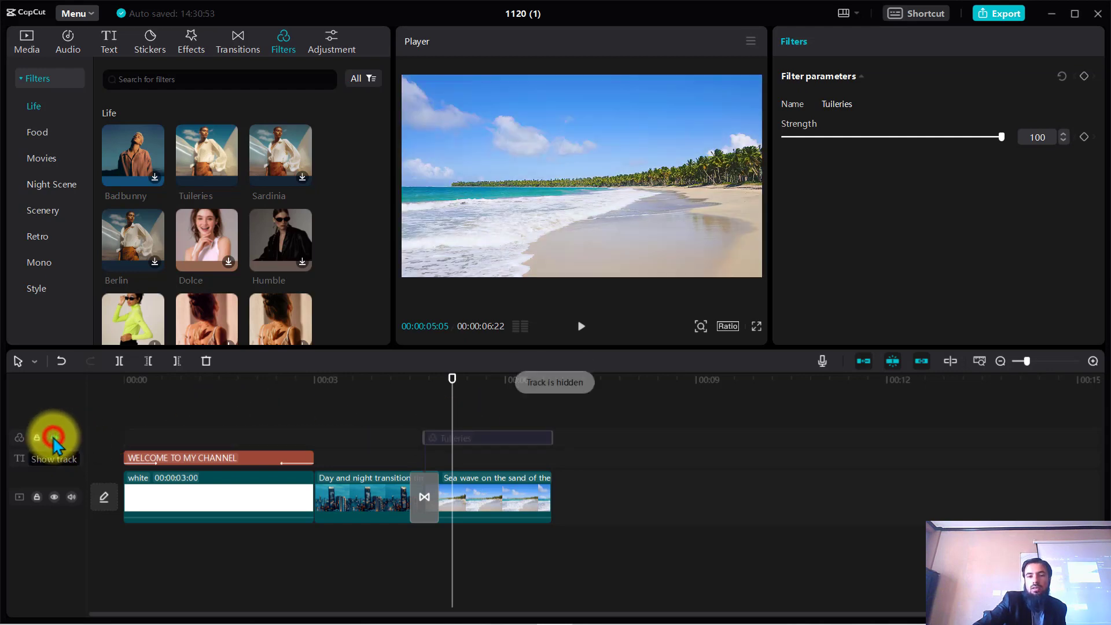
{"action": "left_click", "coordinate": [55, 438]}
{"action": "double_click", "coordinate": [54, 438]}
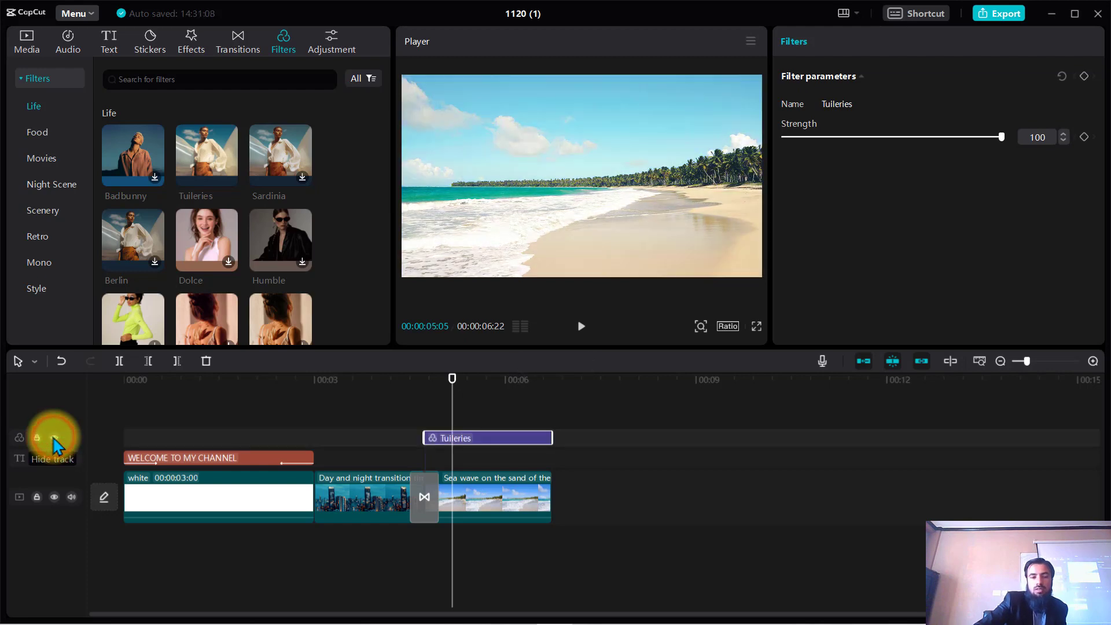
{"action": "left_click", "coordinate": [487, 438]}
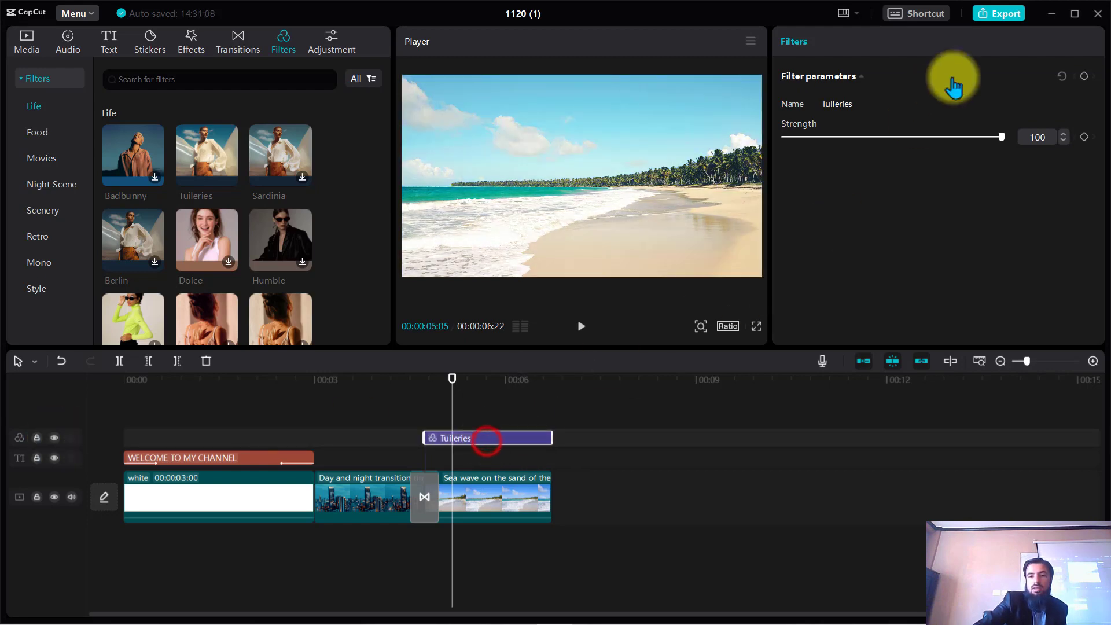
{"action": "mouse_move", "coordinate": [1002, 139]}
{"action": "left_mouse_down"}
{"action": "mouse_move", "coordinate": [806, 142]}
{"action": "mouse_move", "coordinate": [1010, 142]}
{"action": "left_mouse_up"}
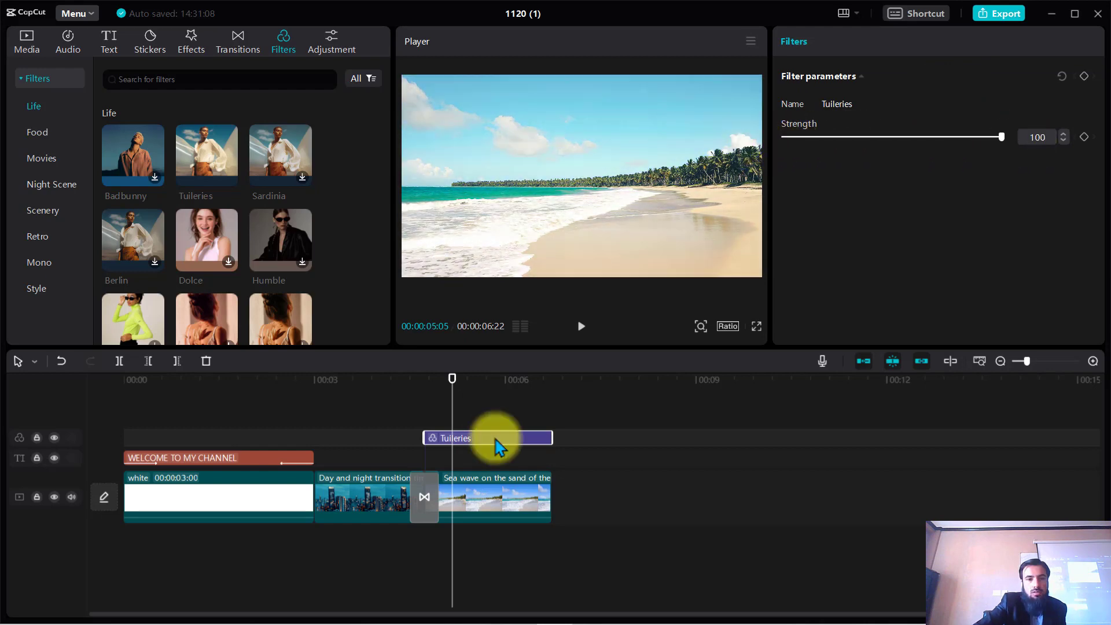
{"action": "scroll", "coordinate": [292, 292], "scroll_direction": "down", "scroll_amount": 3}
{"action": "scroll", "coordinate": [293, 292], "scroll_direction": "up", "scroll_amount": 5}
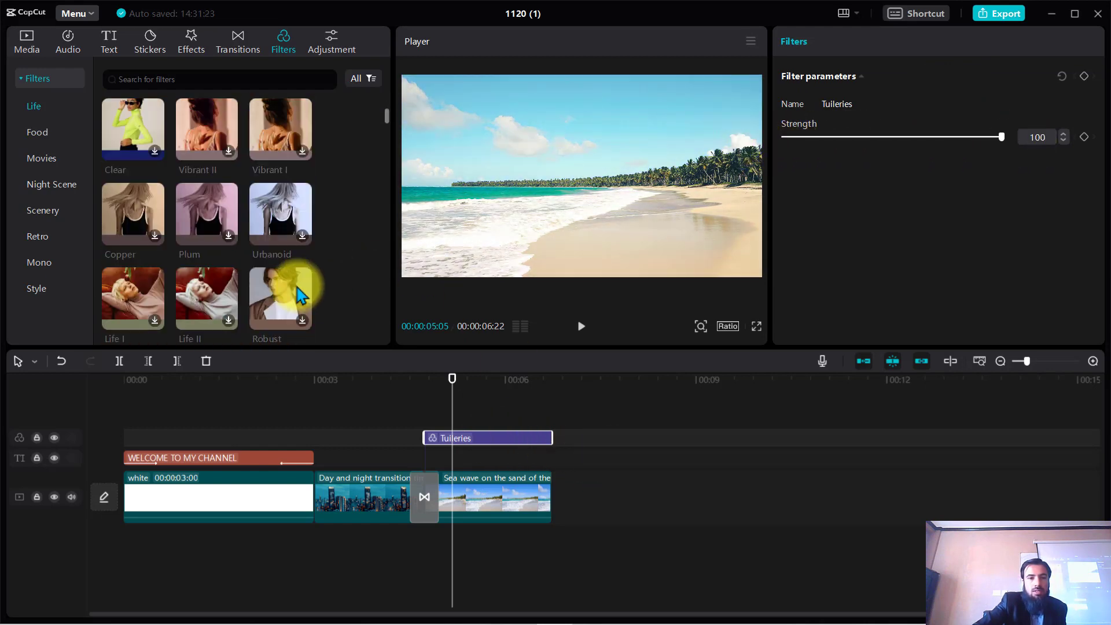
Step: Add the Split Flicker video effect above the cityscape clip from 00:00:03:00 and trim it to end where the Tuileries filter starts
{"action": "left_click", "coordinate": [192, 41]}
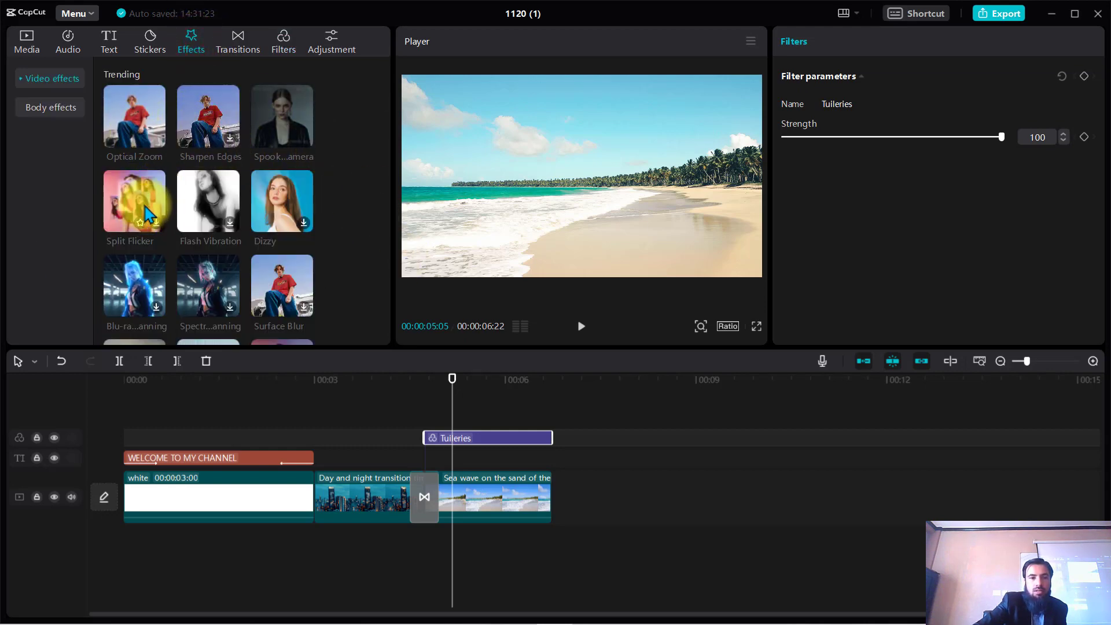
{"action": "left_click_drag", "start_coordinate": [138, 204], "coordinate": [317, 418]}
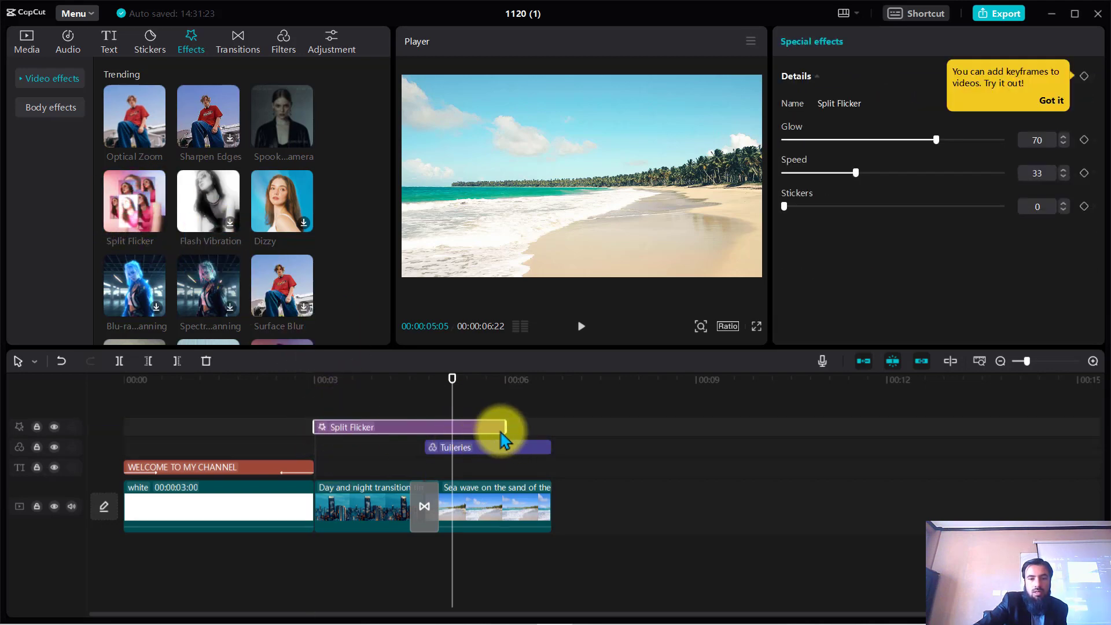
{"action": "left_click_drag", "start_coordinate": [502, 434], "coordinate": [425, 429]}
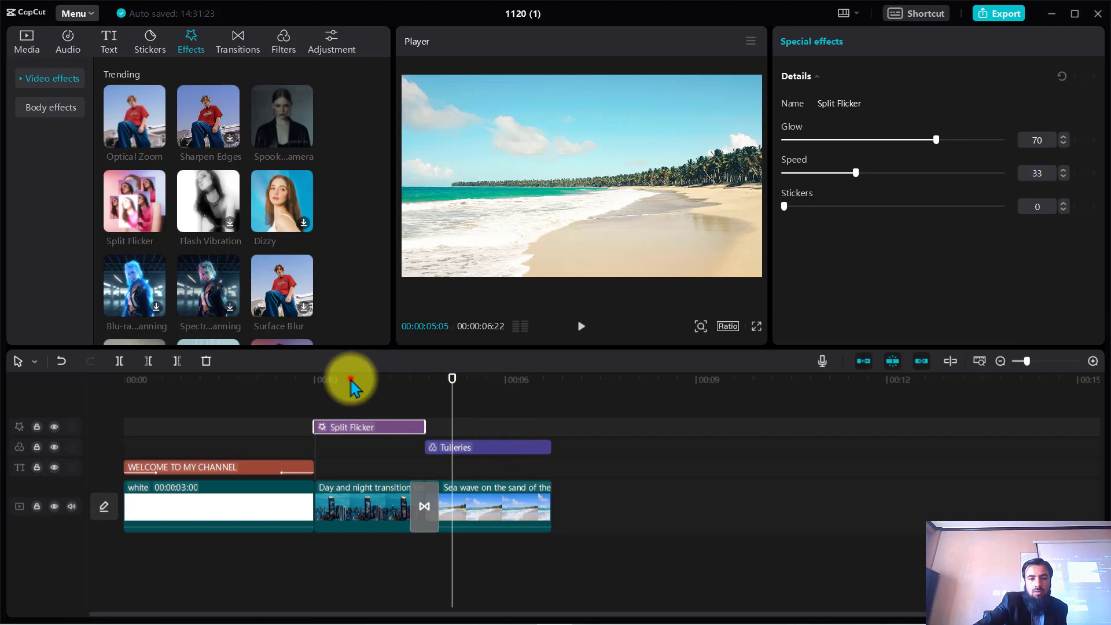
Step: Play the Split Flicker effect over the cityscape clip and browse the other video effects
{"action": "left_click_drag", "start_coordinate": [352, 385], "coordinate": [318, 379]}
{"action": "key", "text": "space"}
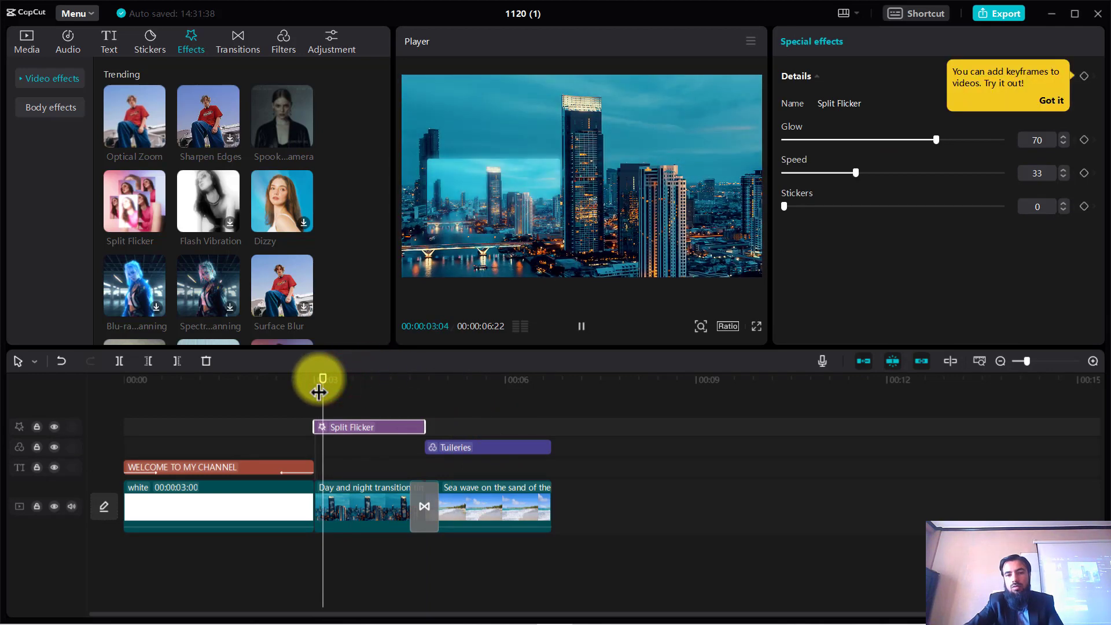
{"action": "key", "text": "space"}
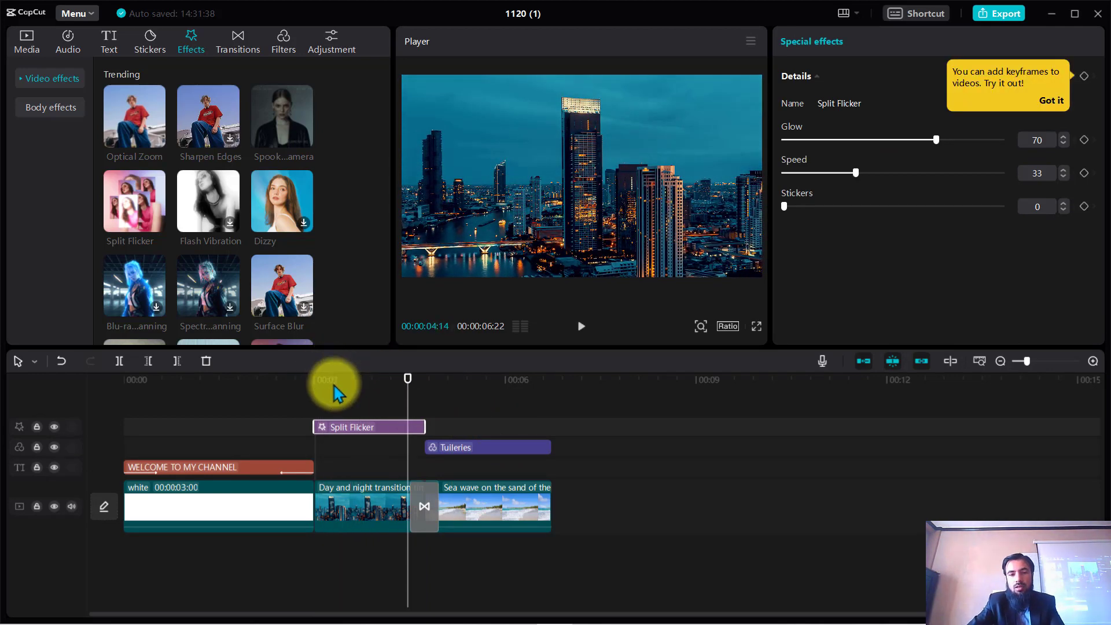
{"action": "left_click", "coordinate": [333, 385]}
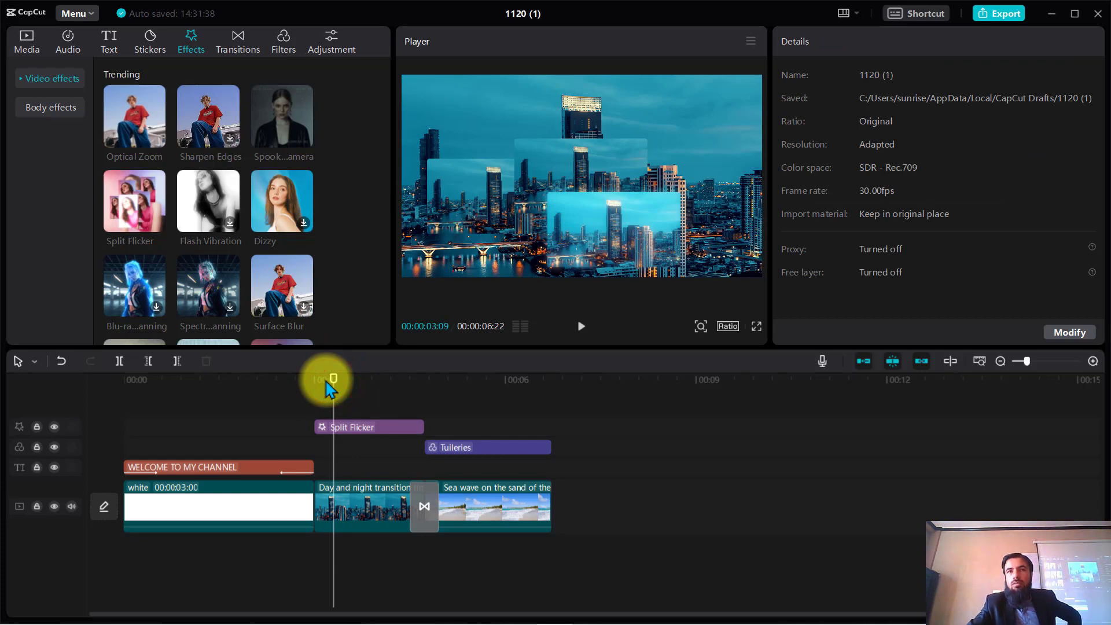
{"action": "left_click_drag", "start_coordinate": [328, 385], "coordinate": [383, 389]}
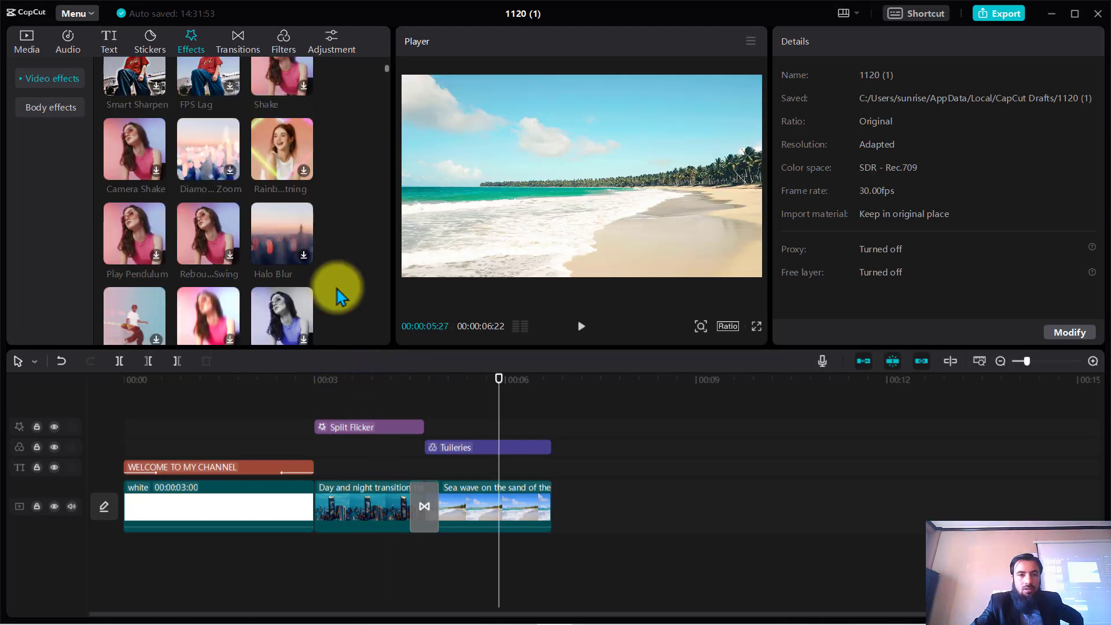
{"action": "scroll", "coordinate": [341, 297], "scroll_direction": "down", "scroll_amount": 8}
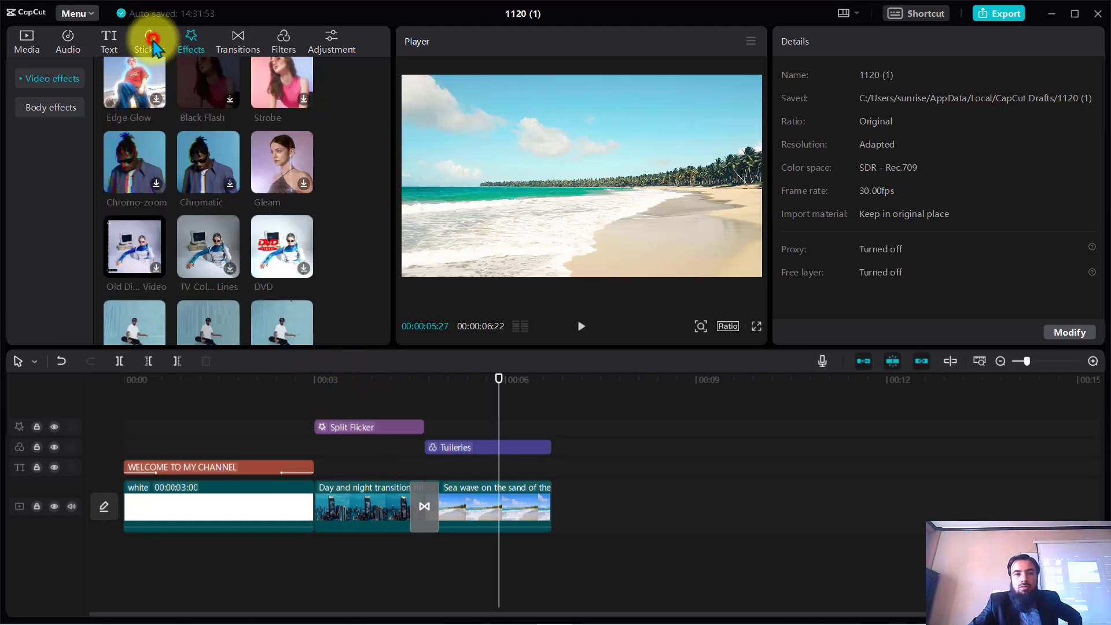
Step: Search the stickers for "omg" and add the red OMG! sticker with the green burst at 00:00:05:27
{"action": "left_click", "coordinate": [152, 43]}
{"action": "scroll", "coordinate": [261, 272], "scroll_direction": "down", "scroll_amount": 2}
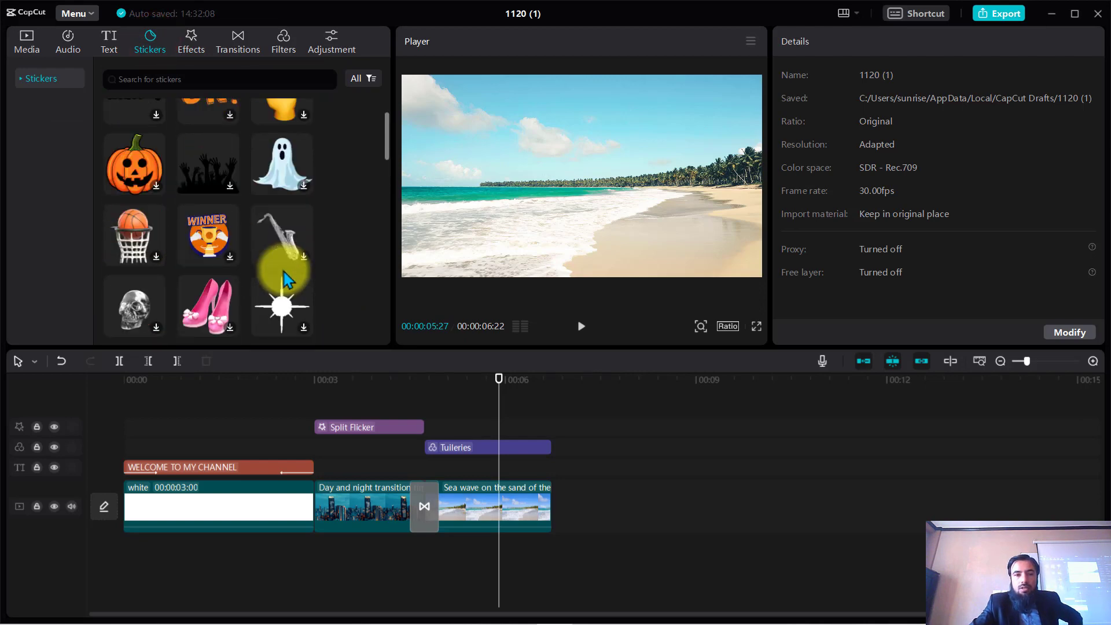
{"action": "scroll", "coordinate": [287, 281], "scroll_direction": "up", "scroll_amount": 2}
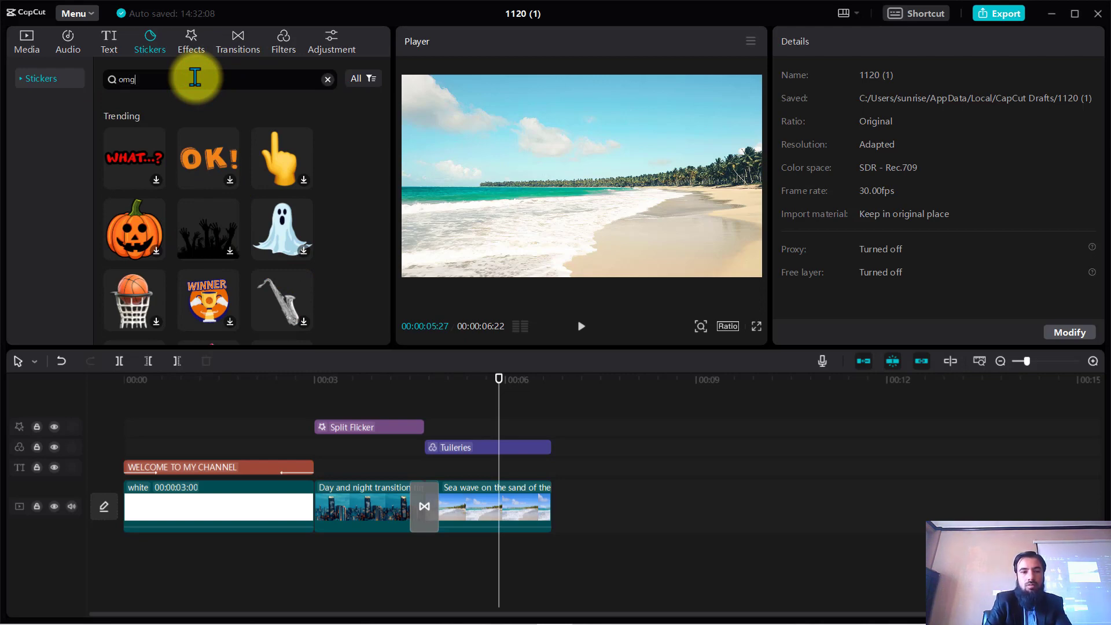
{"action": "key", "text": "Return"}
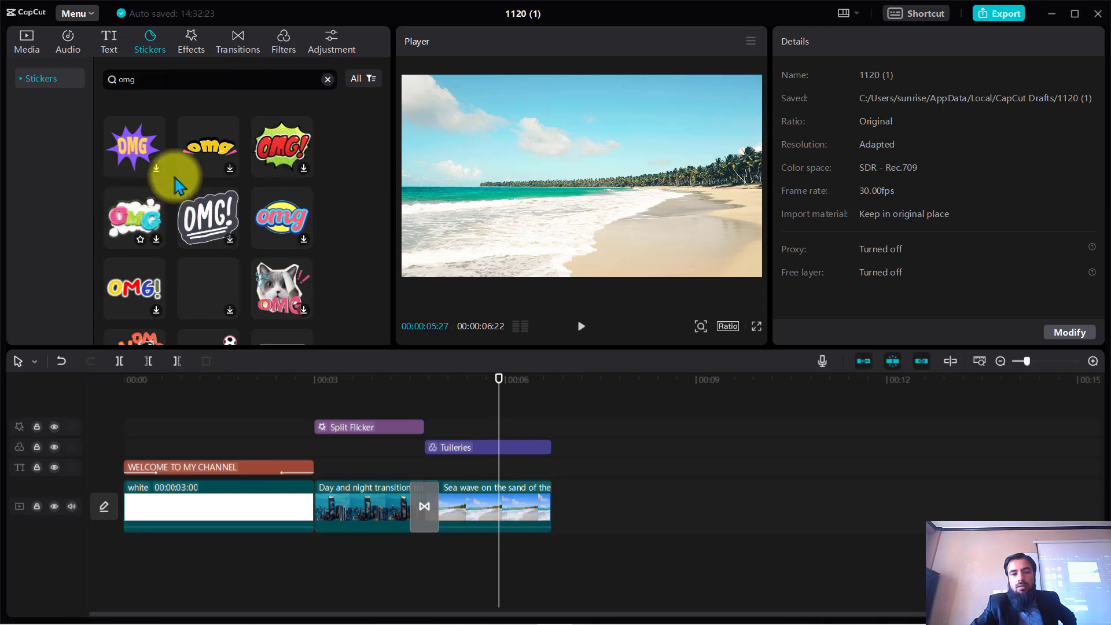
{"action": "left_click", "coordinate": [292, 157]}
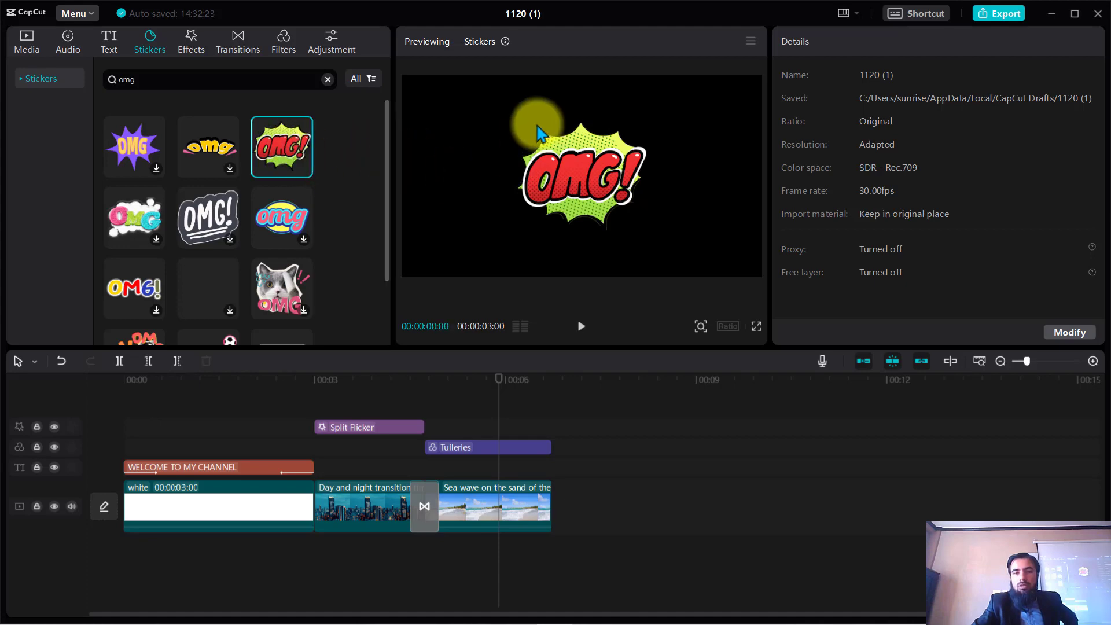
{"action": "left_click", "coordinate": [302, 169]}
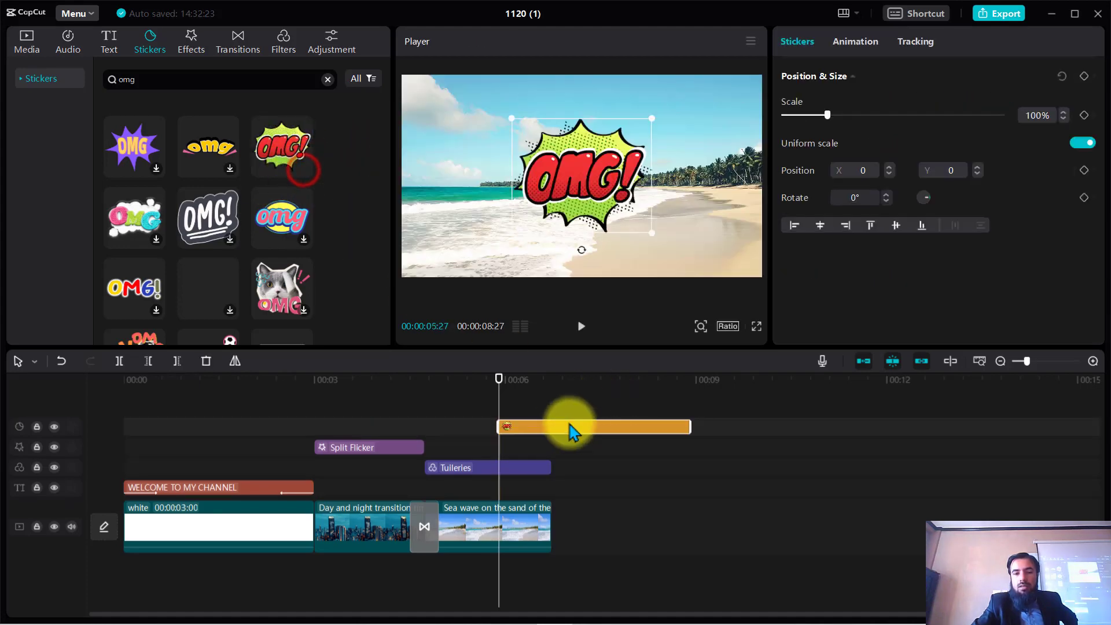
Step: Move the OMG! sticker back over the beach clip and shorten it to end with that clip at 00:00:06:22
{"action": "left_click_drag", "start_coordinate": [566, 428], "coordinate": [496, 449]}
{"action": "left_click_drag", "start_coordinate": [476, 379], "coordinate": [527, 377]}
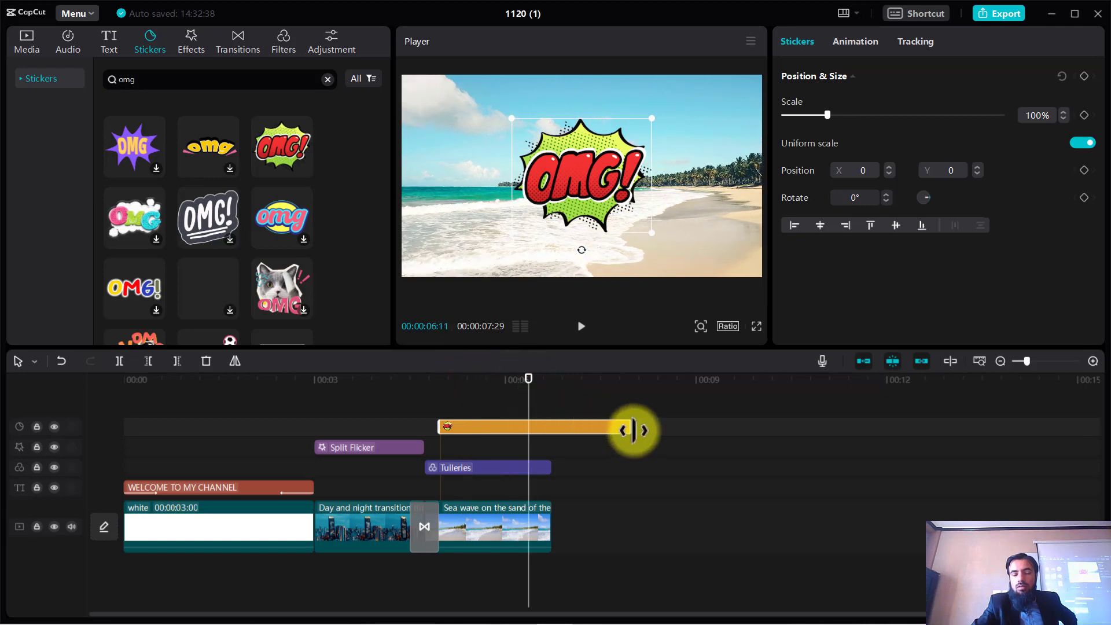
{"action": "left_click_drag", "start_coordinate": [634, 431], "coordinate": [552, 431]}
Step: Play the edited clips with their effect, filter and sticker from 00:00:03:00, and return the playhead to the start
{"action": "left_click_drag", "start_coordinate": [539, 380], "coordinate": [311, 401]}
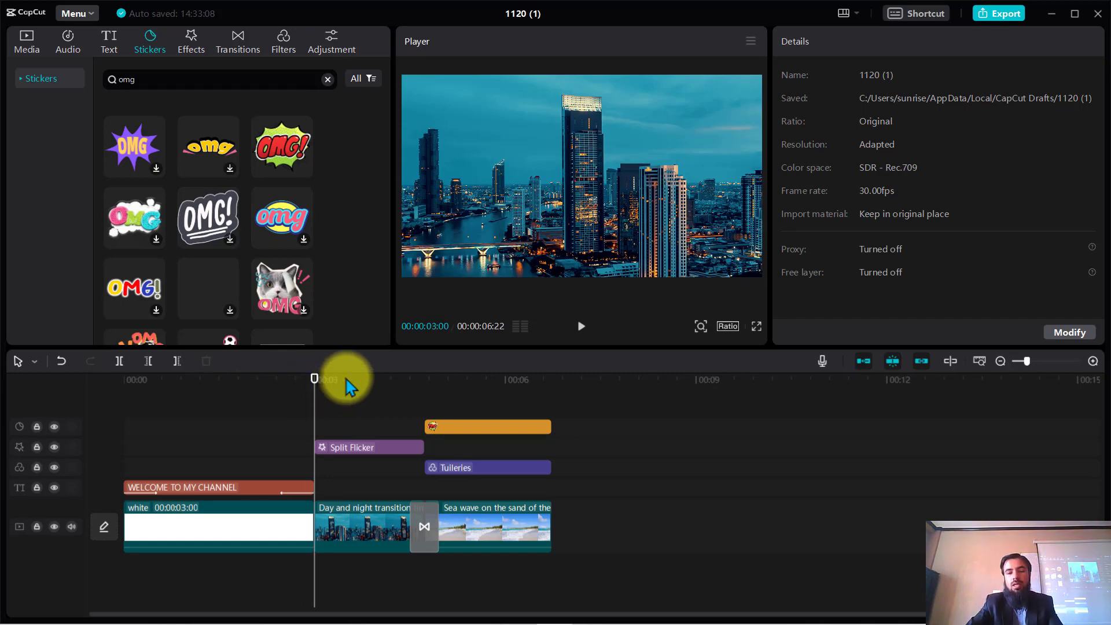
{"action": "key", "text": "space"}
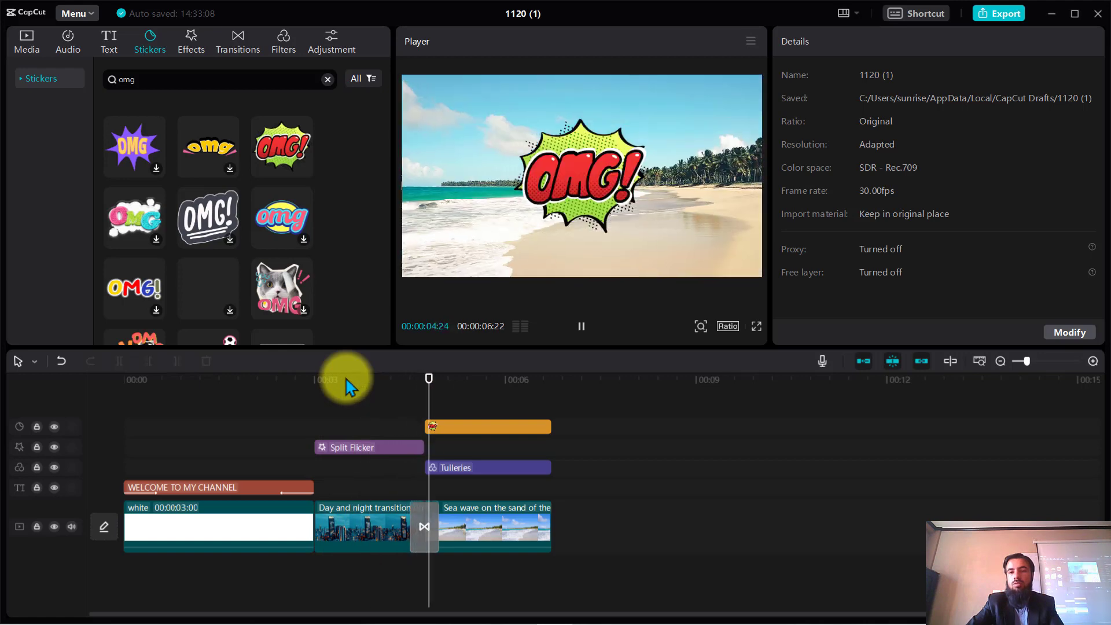
{"action": "key", "text": "space"}
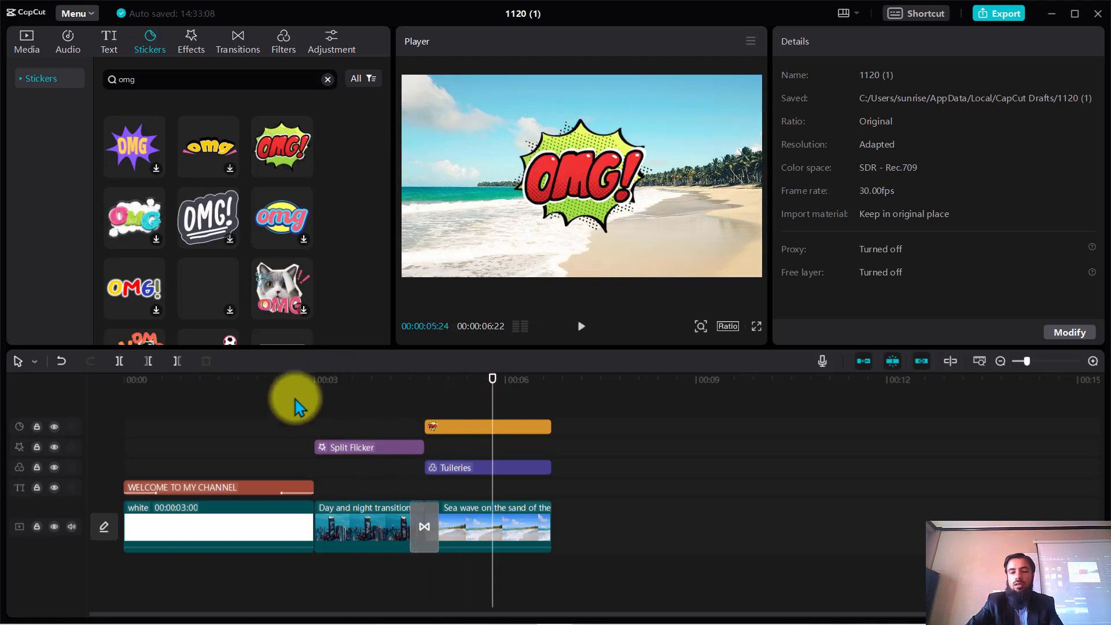
{"action": "left_click", "coordinate": [314, 382]}
{"action": "left_click_drag", "start_coordinate": [313, 384], "coordinate": [42, 390]}
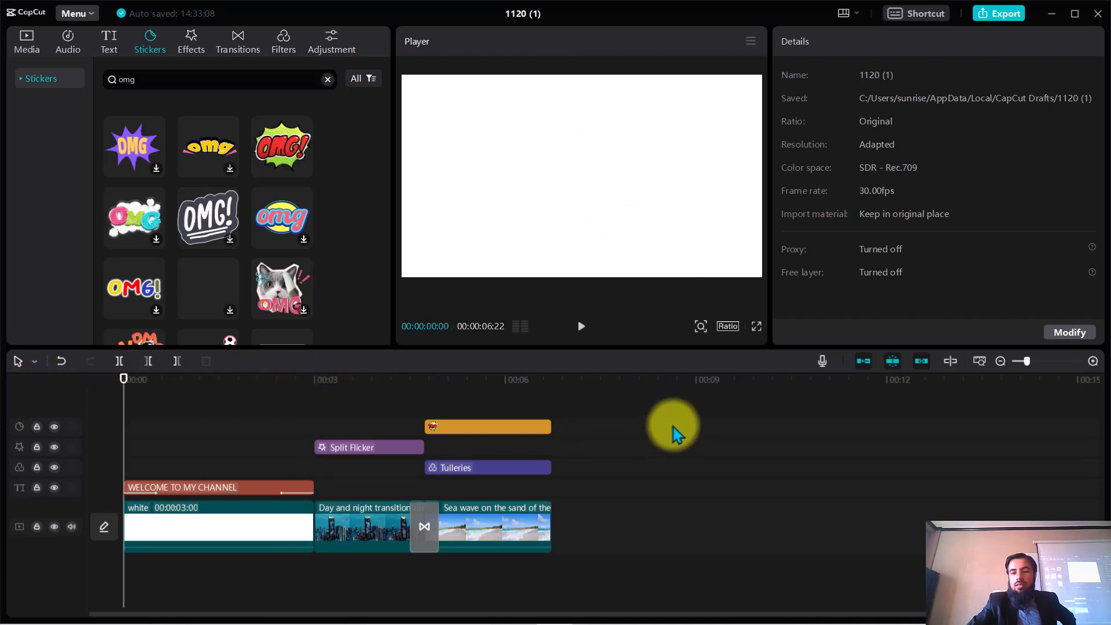
Step: Browse the Thanksgiving sound effects and preview "Cheering and applause" and "happy thanksgiving day (treble voice)"
{"action": "left_click", "coordinate": [72, 45]}
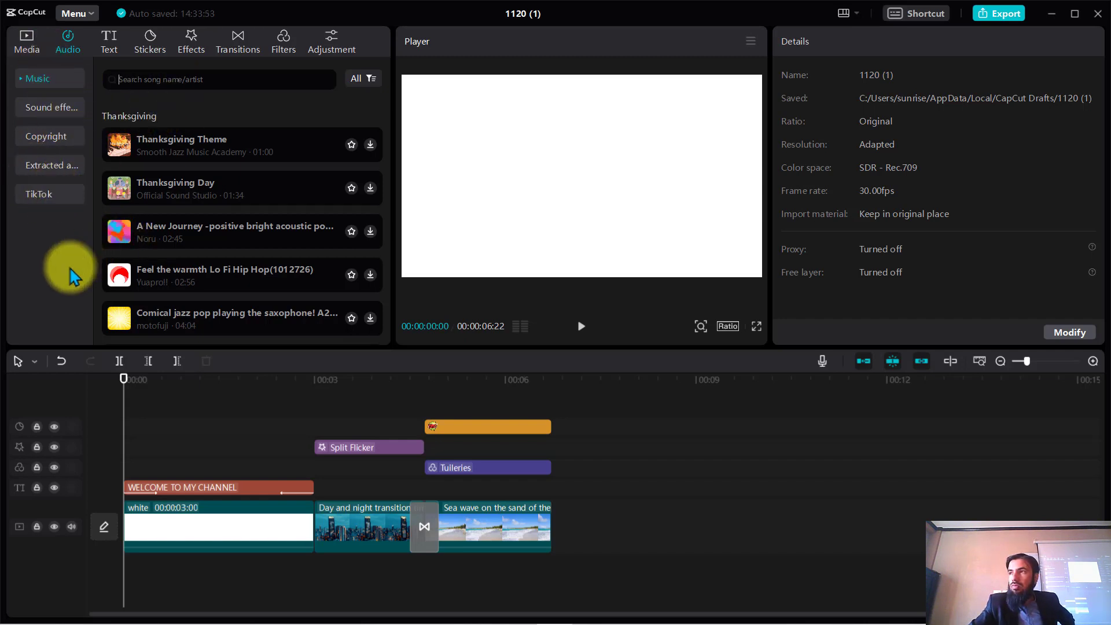
{"action": "left_click", "coordinate": [46, 109]}
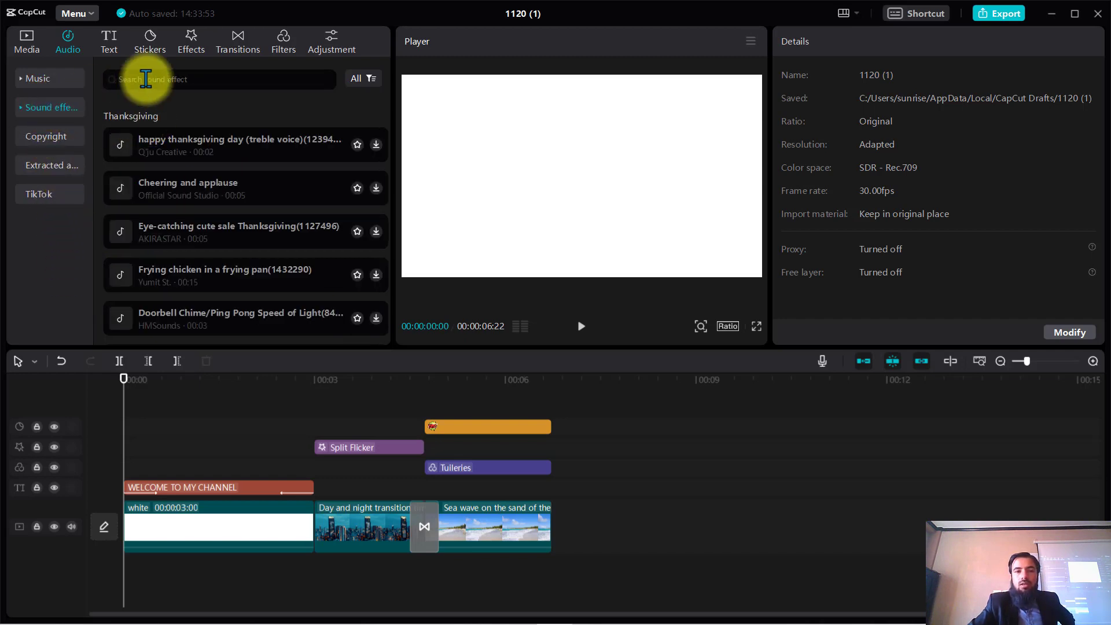
{"action": "left_click", "coordinate": [377, 188]}
{"action": "left_click", "coordinate": [287, 198]}
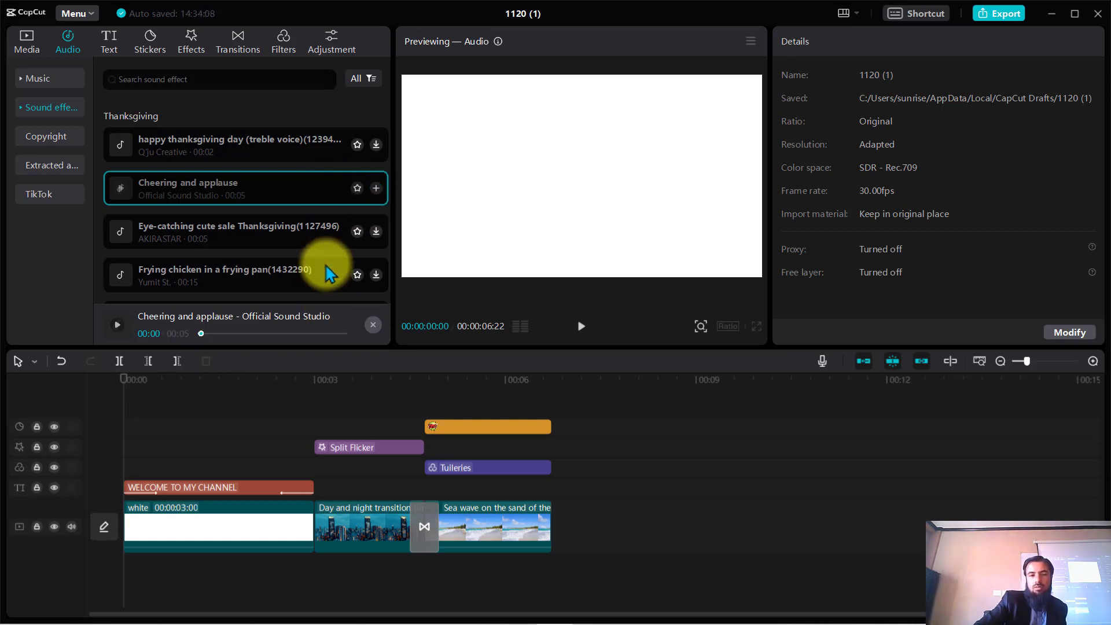
{"action": "left_click", "coordinate": [376, 145]}
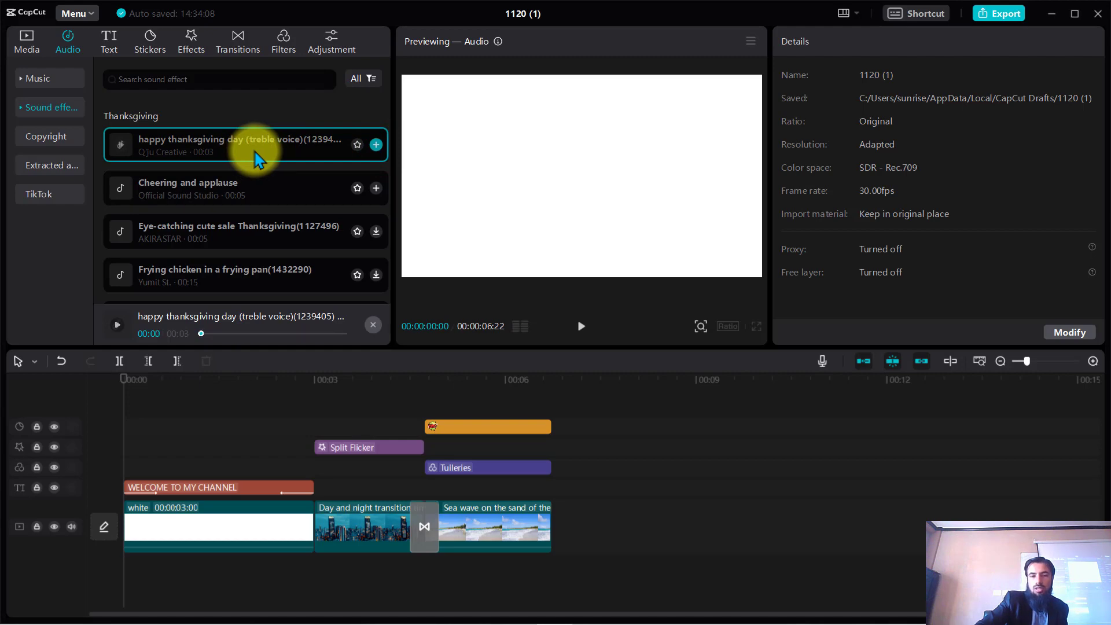
Step: Play the transition from the cityscape clip to the beach clip, starting from 00:00:04:15
{"action": "left_click", "coordinate": [409, 379]}
{"action": "key", "text": "space"}
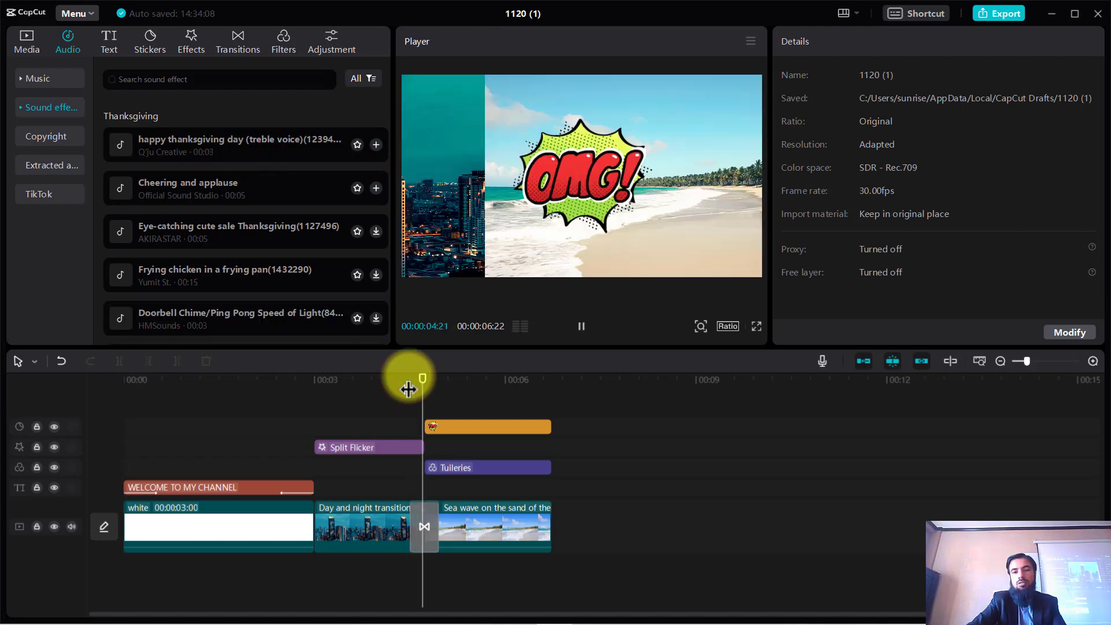
{"action": "left_click", "coordinate": [411, 382]}
{"action": "left_click", "coordinate": [410, 383]}
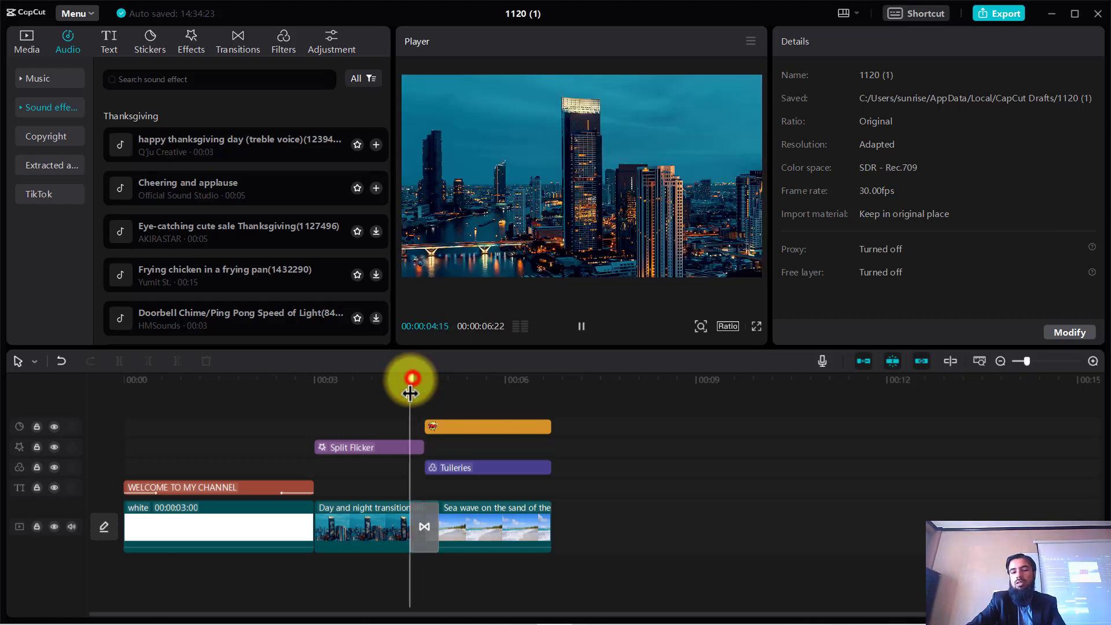
{"action": "key", "text": "space"}
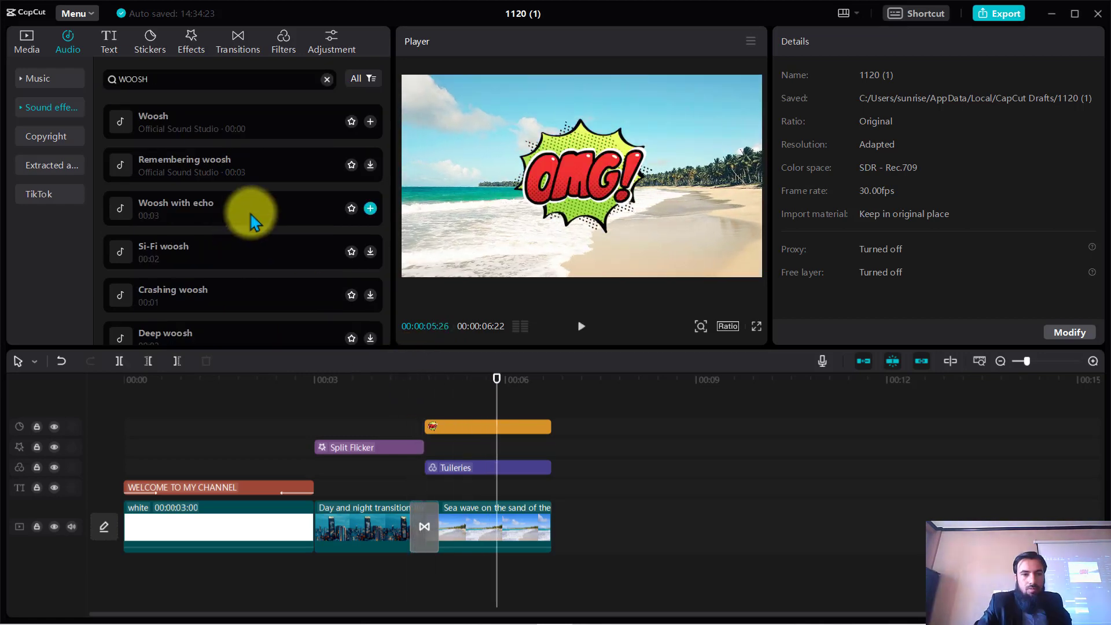
Step: Search the sound effects for "WOOSH", place Woosh with echo to start just before the cityscape-to-beach transition, and play it
{"action": "left_click_drag", "start_coordinate": [248, 208], "coordinate": [392, 576]}
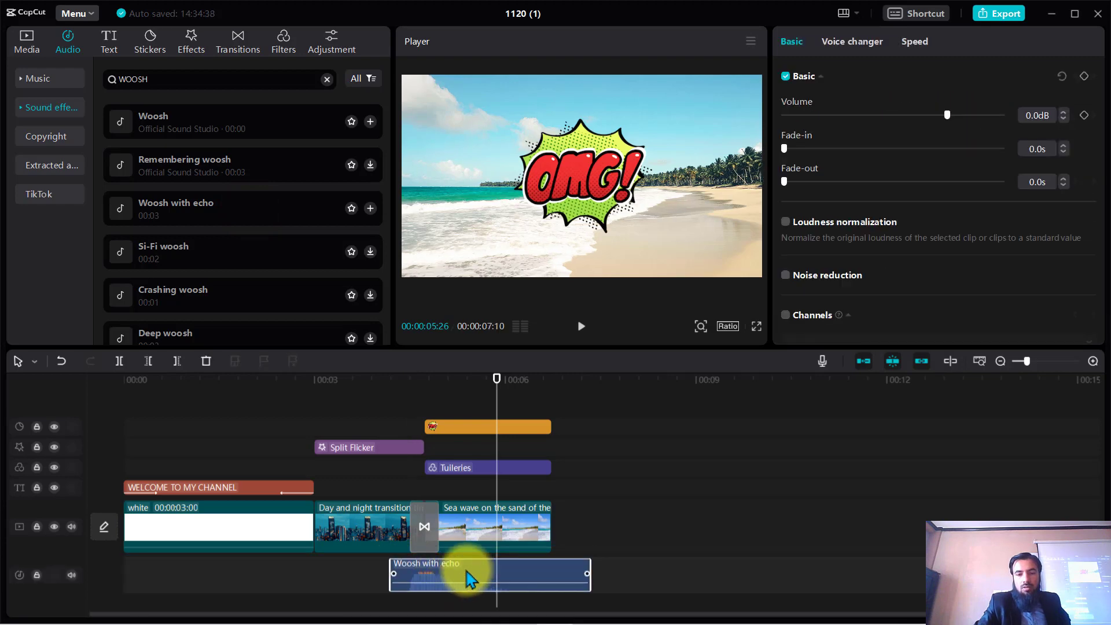
{"action": "left_click", "coordinate": [389, 383]}
{"action": "key", "text": "space"}
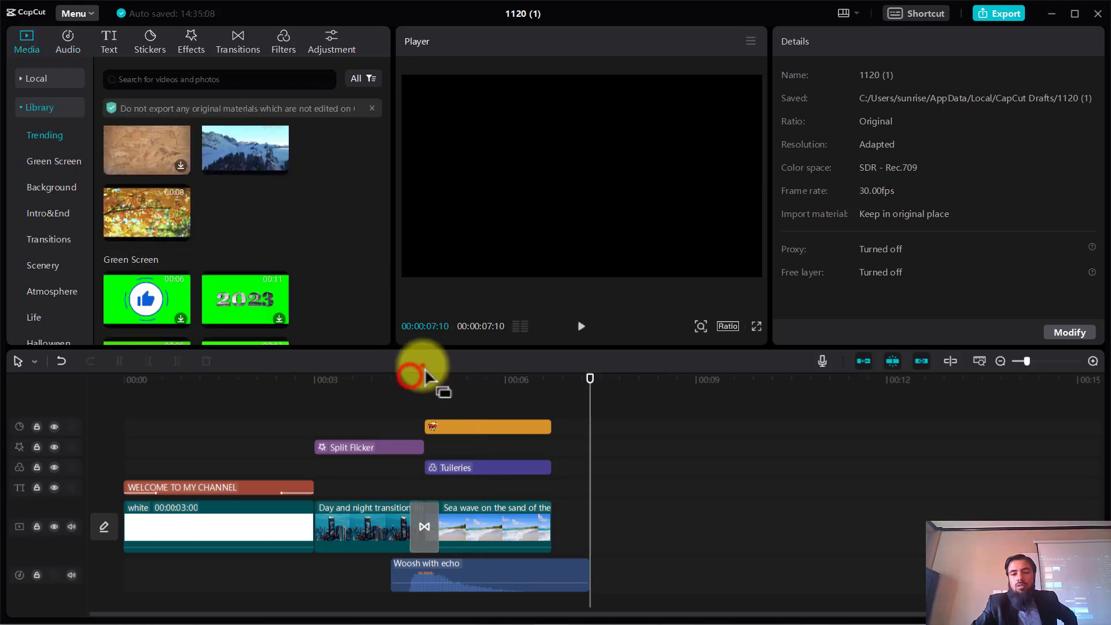
Step: Apply the Bounce In entrance animation to the OMG! sticker over the beach clip
{"action": "left_click_drag", "start_coordinate": [340, 379], "coordinate": [124, 382]}
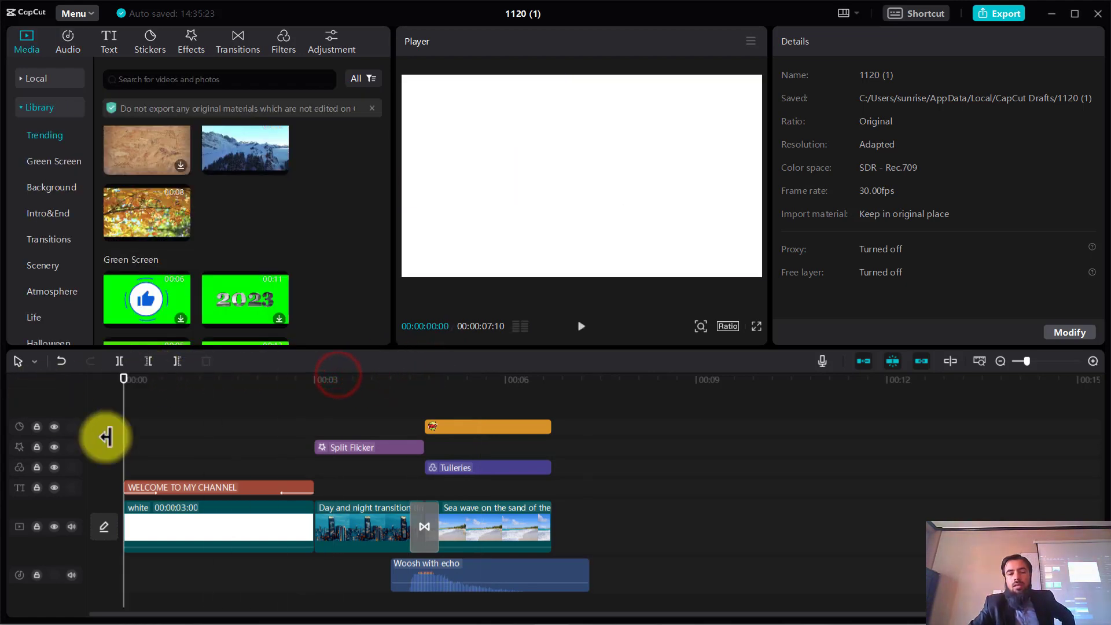
{"action": "left_click", "coordinate": [161, 490]}
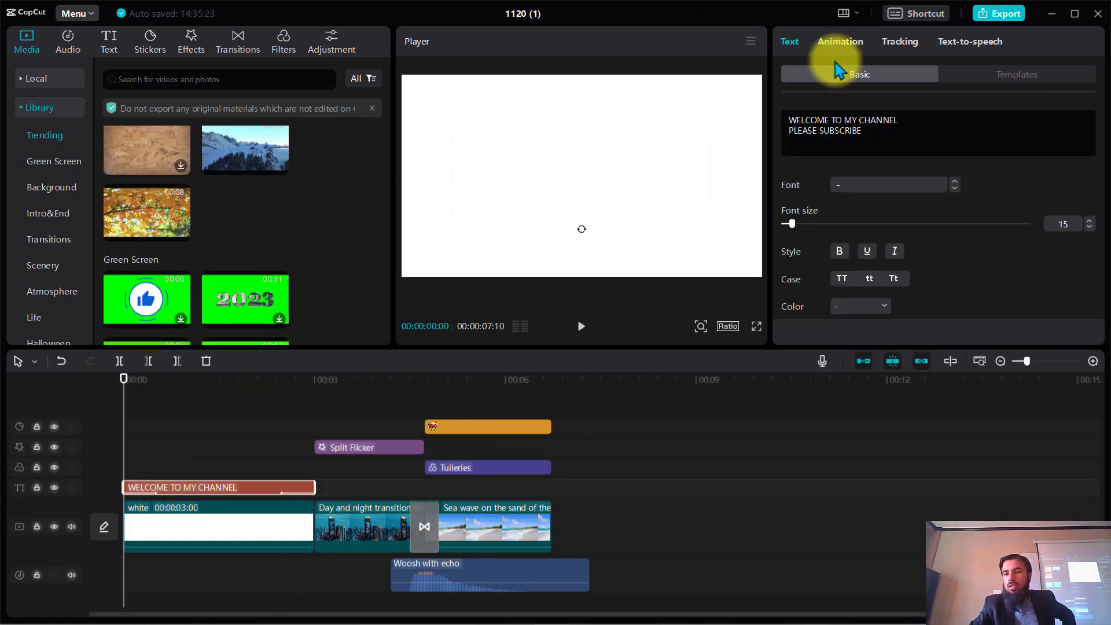
{"action": "left_click", "coordinate": [439, 378]}
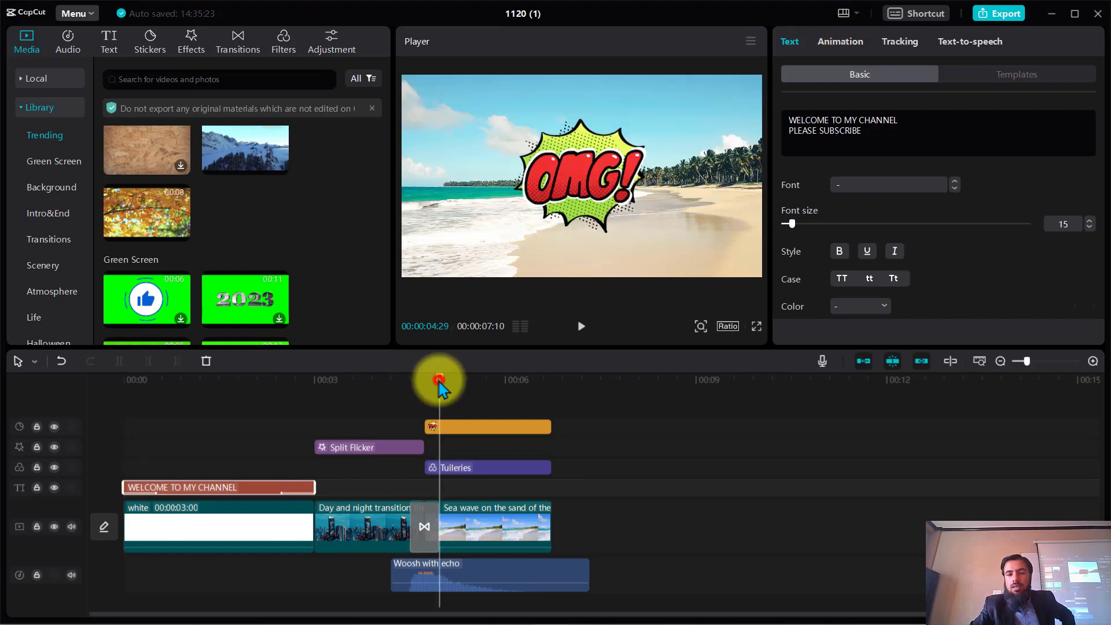
{"action": "left_click", "coordinate": [460, 428]}
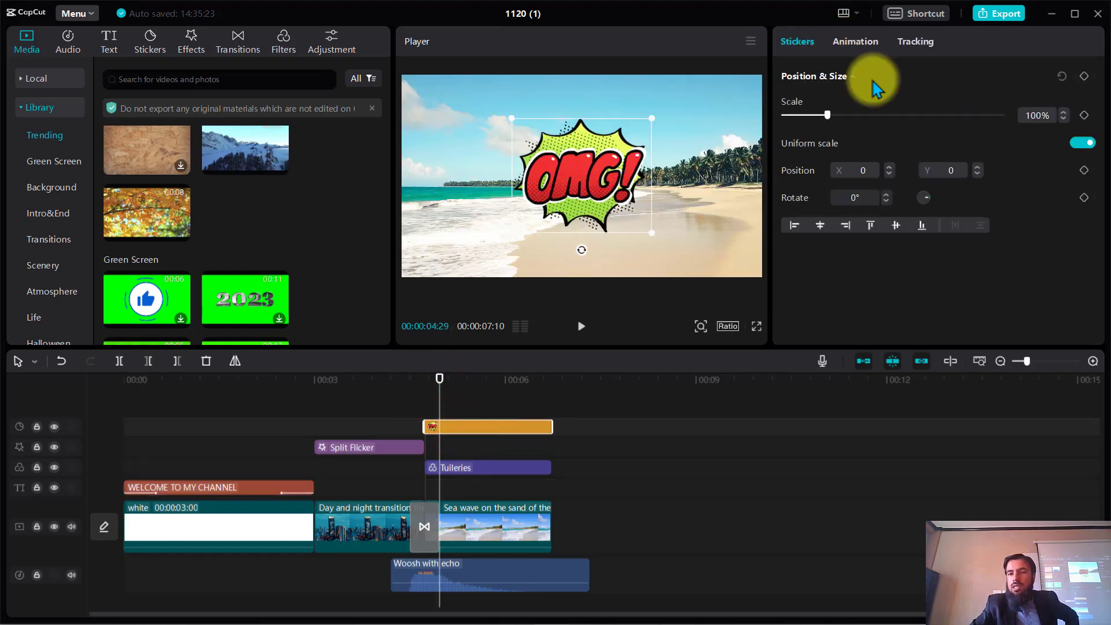
{"action": "left_click", "coordinate": [853, 42]}
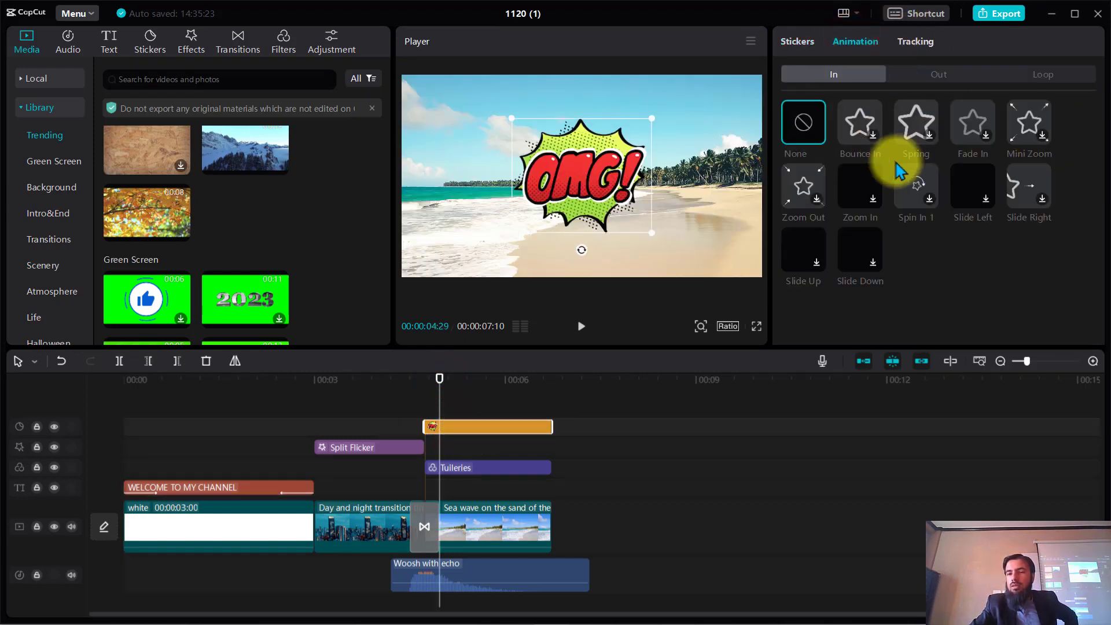
{"action": "left_click", "coordinate": [868, 136]}
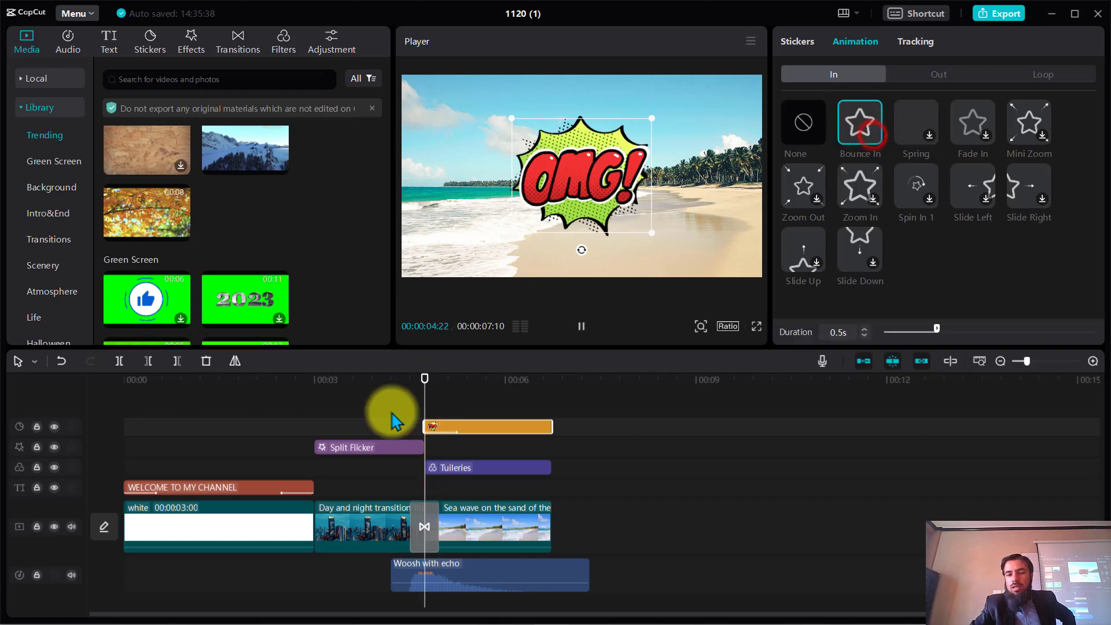
Step: Trim the OMG! sticker's beginning to start at 00:00:05:08 and set its Bounce In animation duration to 0.4 s
{"action": "left_click", "coordinate": [424, 383]}
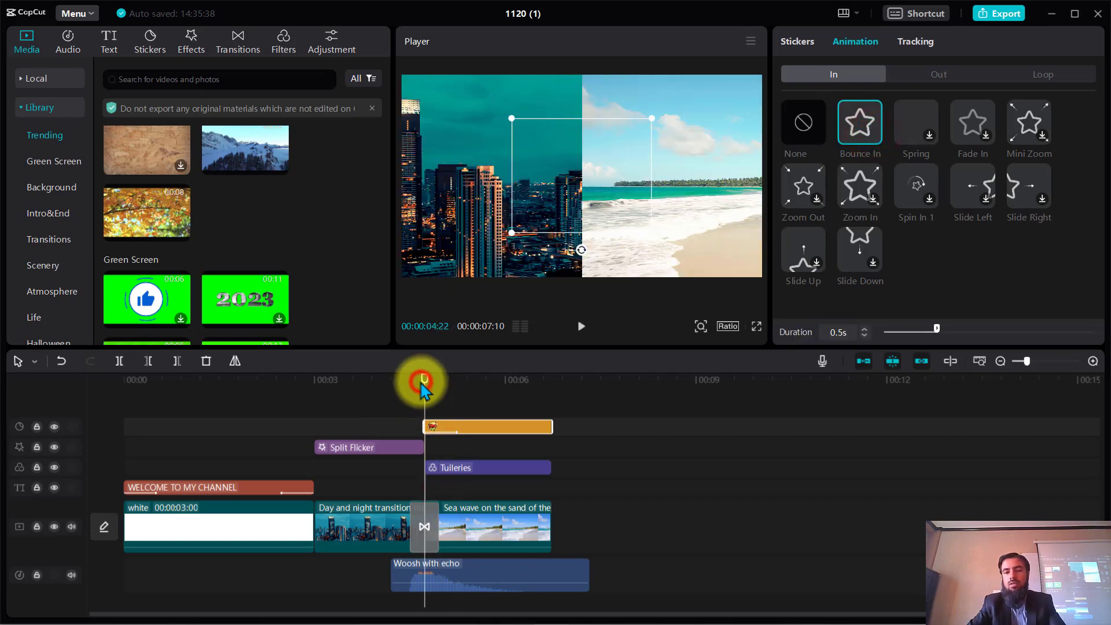
{"action": "key", "text": "space"}
{"action": "key", "text": "space"}
{"action": "left_click_drag", "start_coordinate": [427, 427], "coordinate": [438, 427]}
{"action": "left_click", "coordinate": [432, 392]}
{"action": "left_click", "coordinate": [466, 379]}
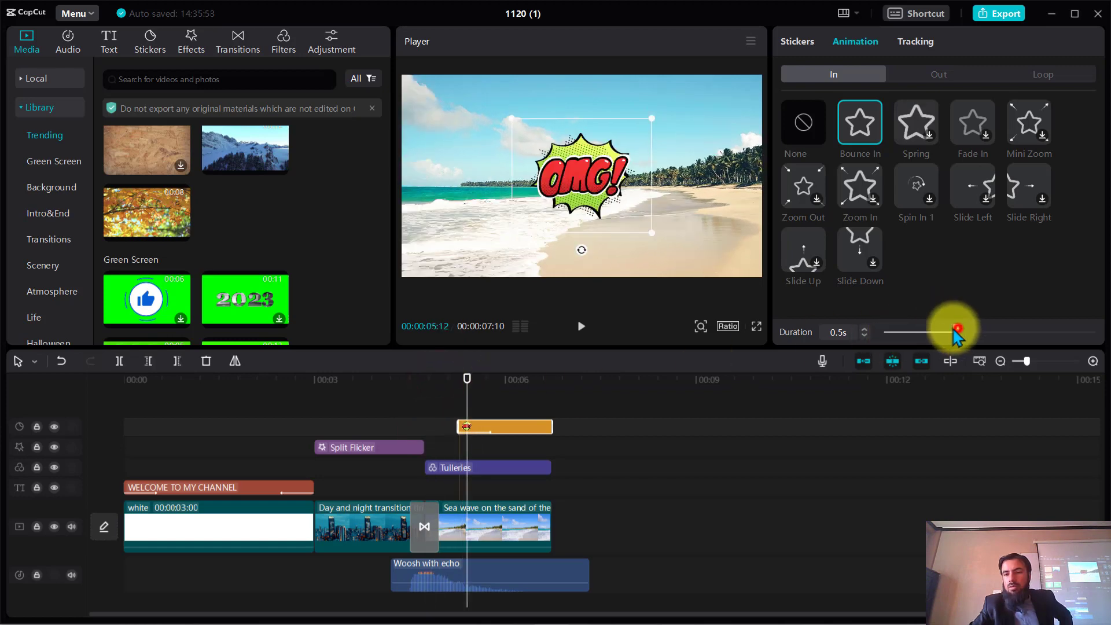
{"action": "left_click_drag", "start_coordinate": [956, 330], "coordinate": [933, 328]}
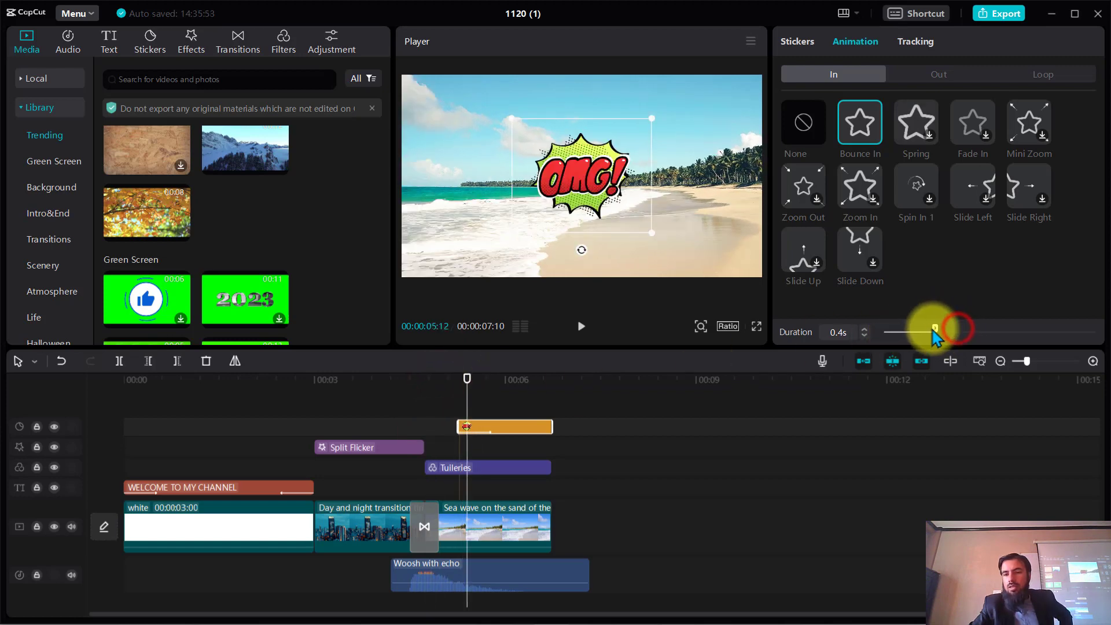
Step: Search the sound effects for "POP UP", place Money payment sound to start just before the OMG! sticker, and play that section
{"action": "left_click", "coordinate": [459, 377]}
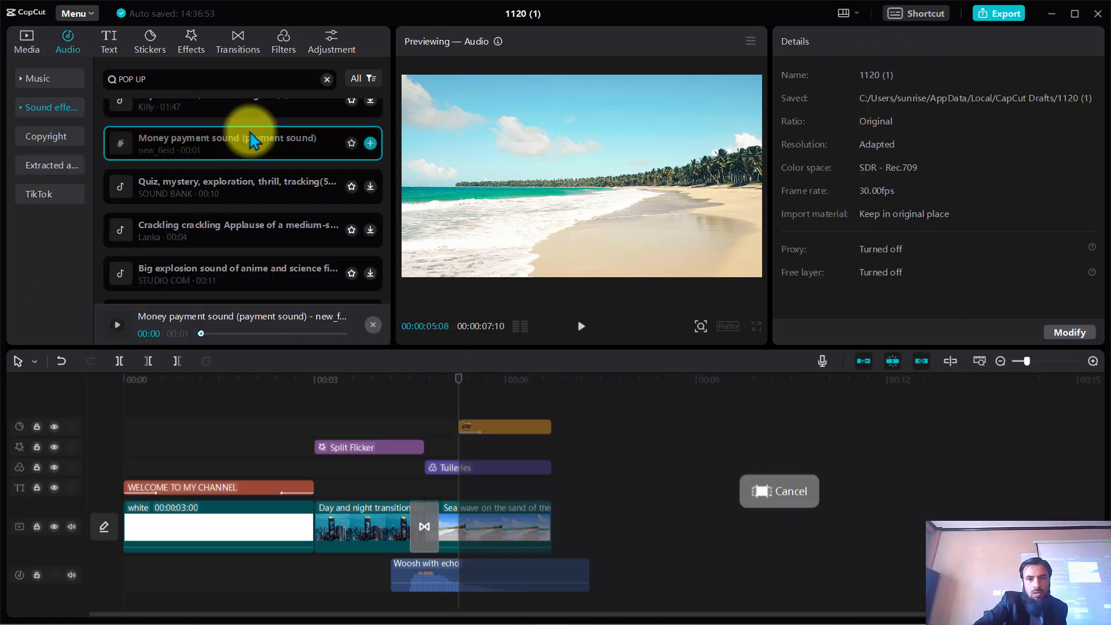
{"action": "left_click_drag", "start_coordinate": [250, 139], "coordinate": [460, 608]}
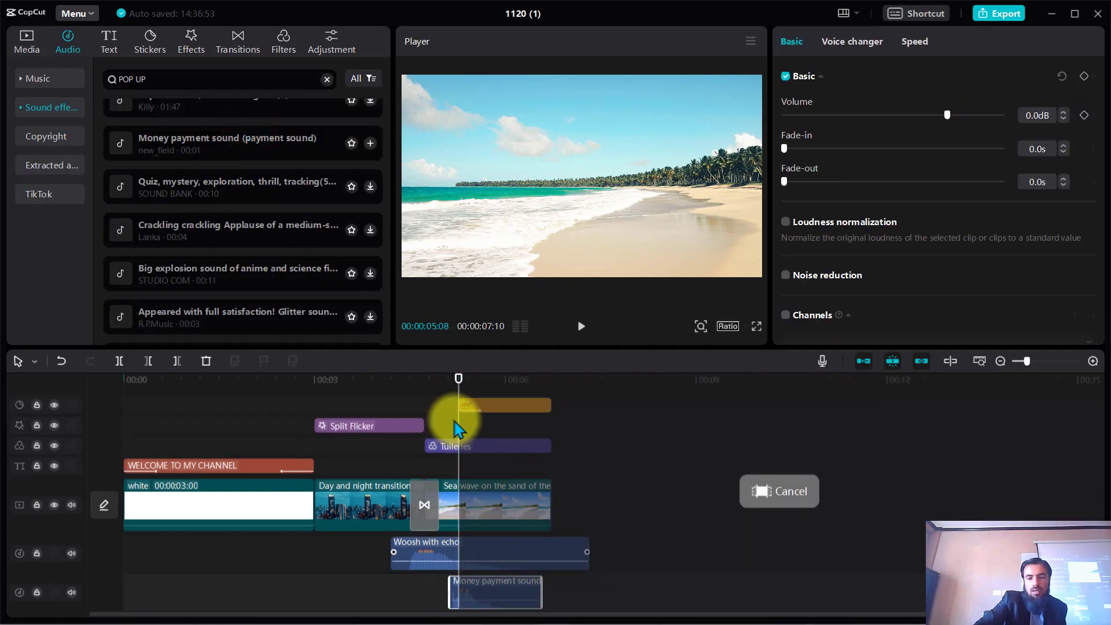
{"action": "left_click", "coordinate": [423, 387]}
{"action": "key", "text": "space"}
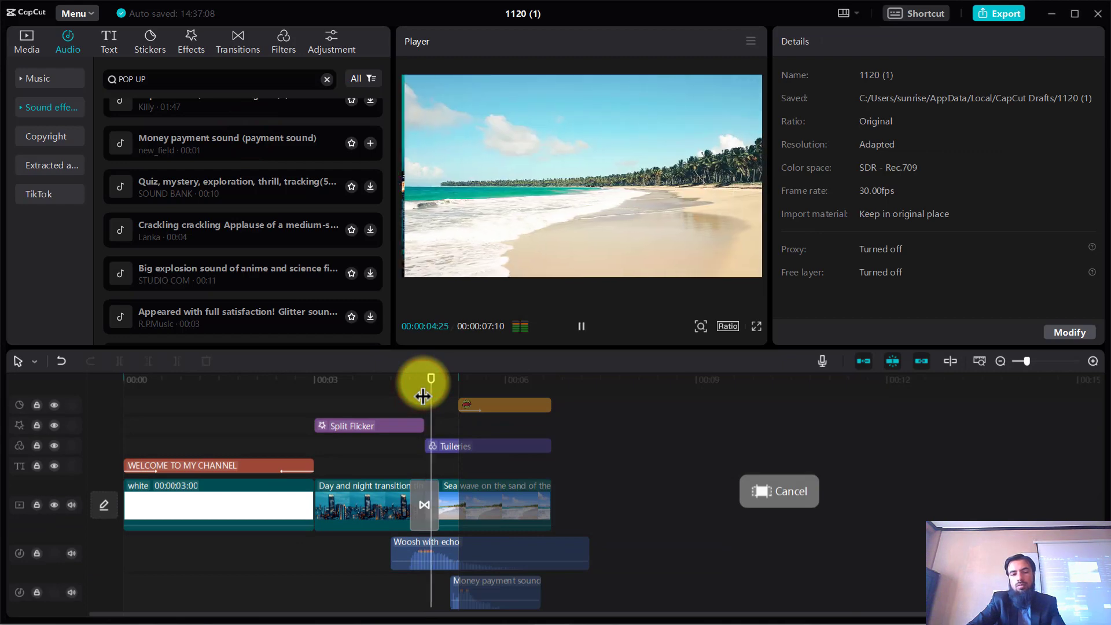
{"action": "left_click_drag", "start_coordinate": [495, 471], "coordinate": [478, 476]}
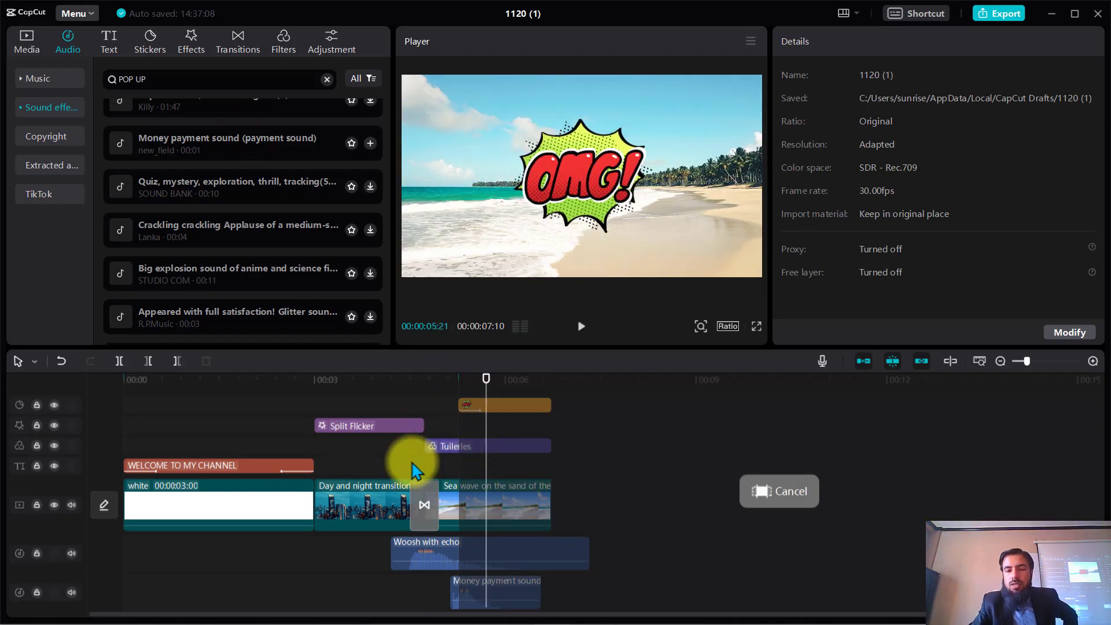
{"action": "left_click", "coordinate": [454, 380]}
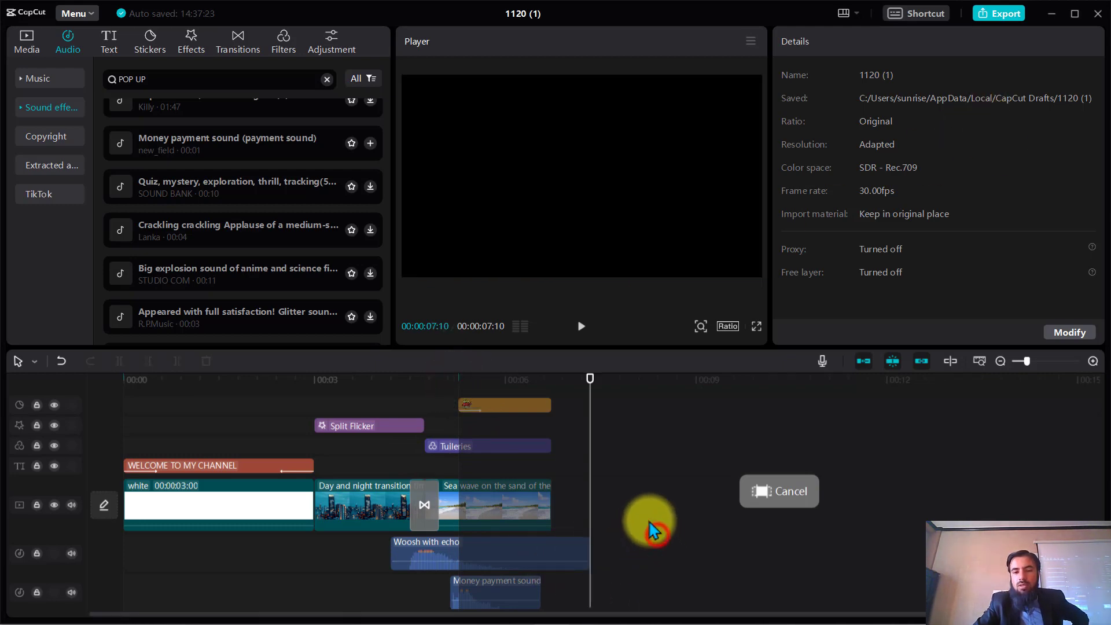
{"action": "left_click", "coordinate": [441, 380]}
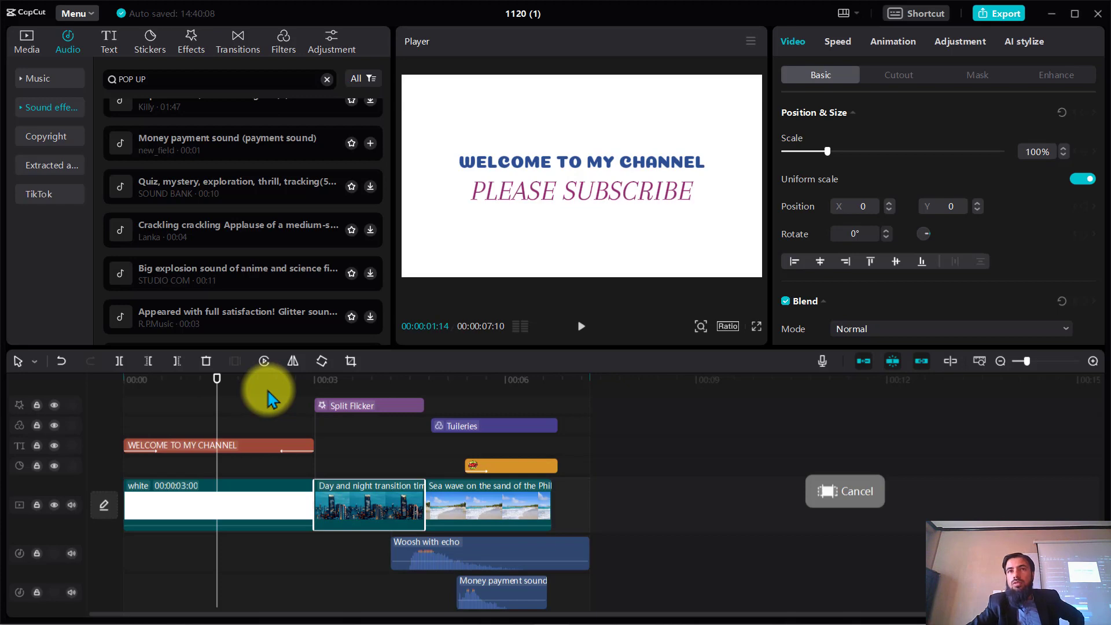
Step: Mark the timeline's export range from 00:00:01:14 to 00:00:06:20
{"action": "key", "text": "i"}
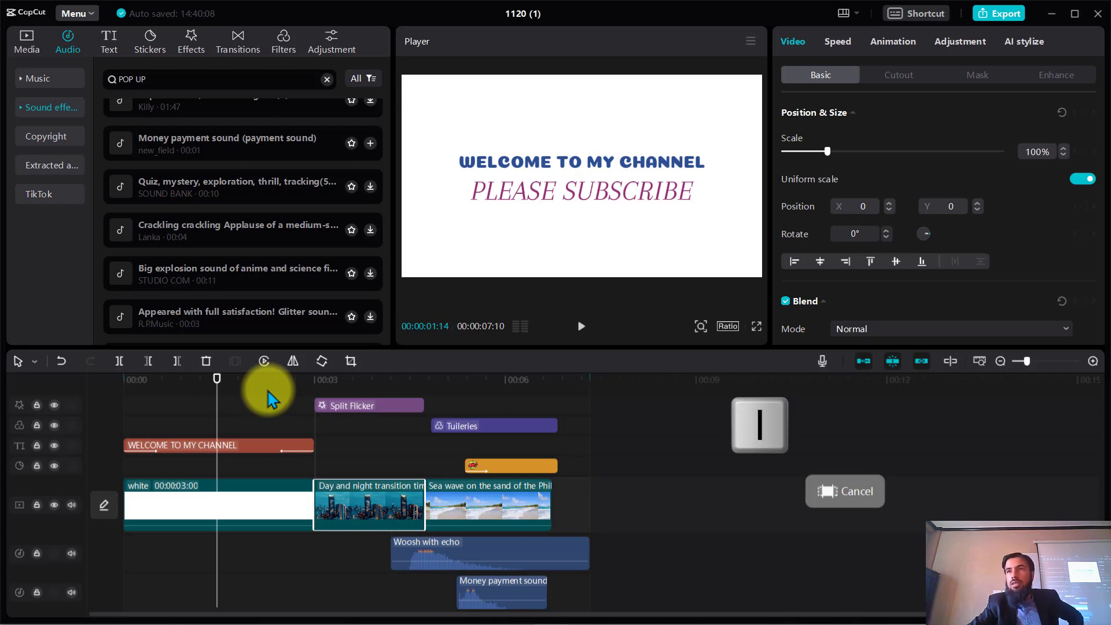
{"action": "key", "text": "o"}
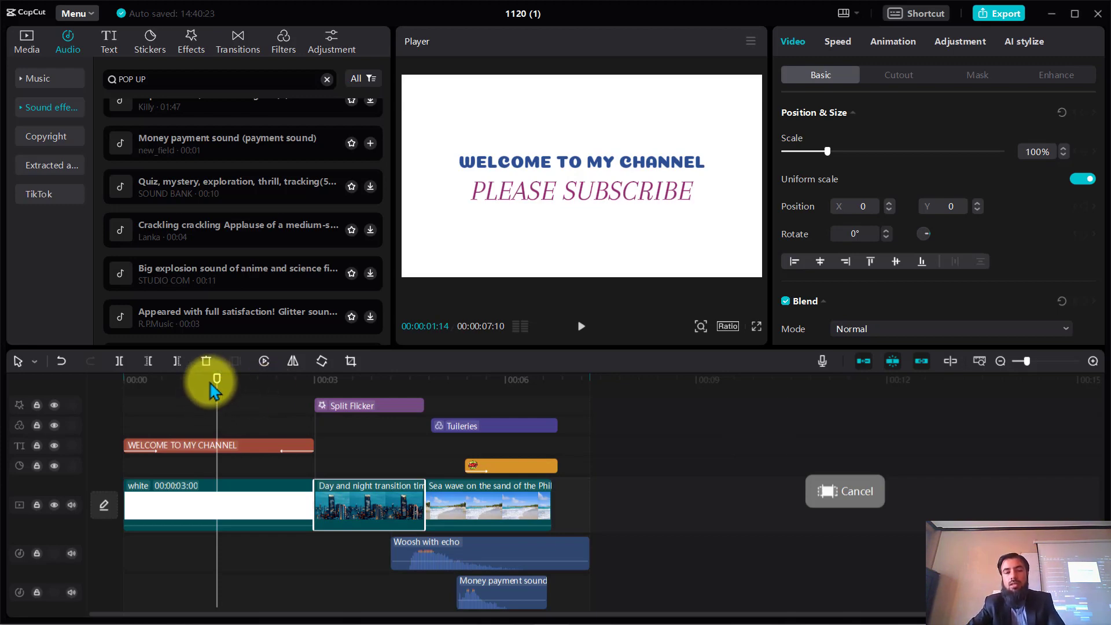
{"action": "key", "text": "i"}
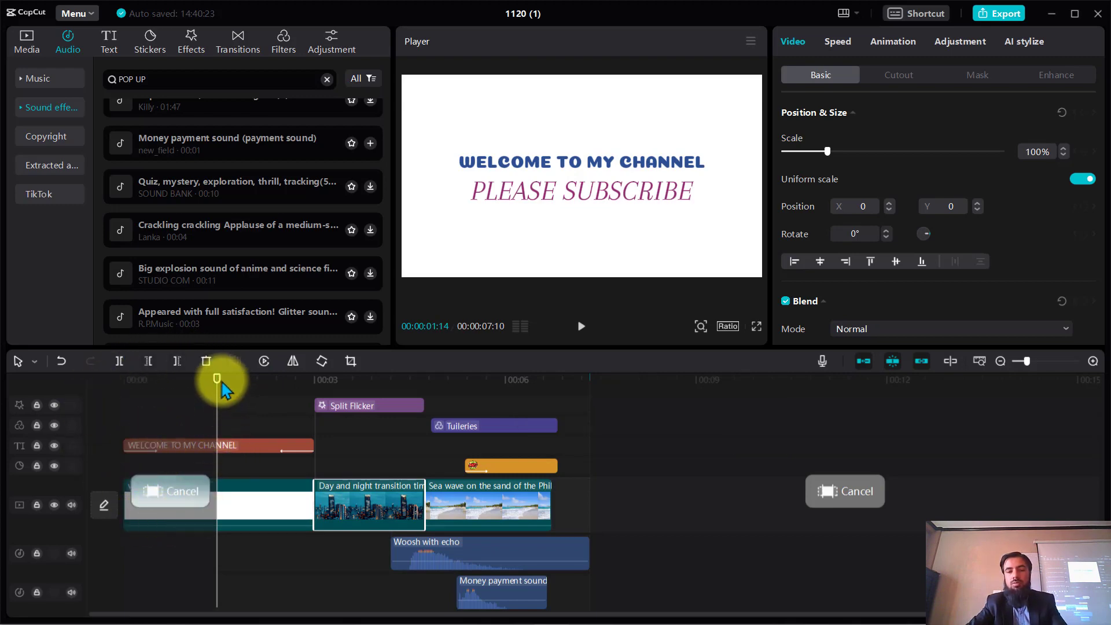
{"action": "left_click_drag", "start_coordinate": [218, 381], "coordinate": [546, 414]}
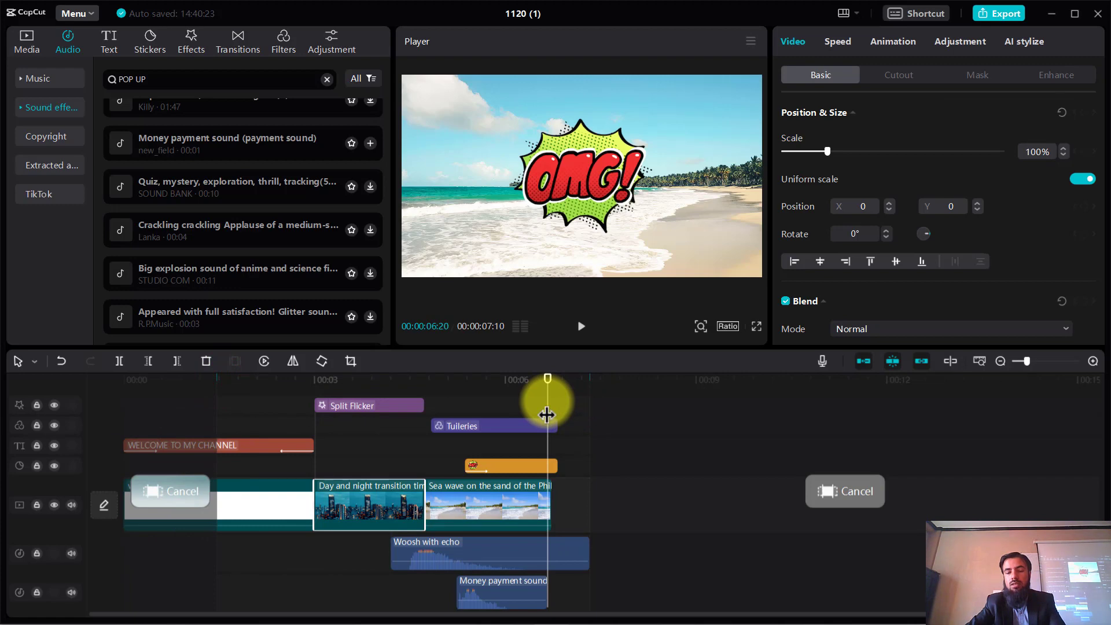
{"action": "key", "text": "o"}
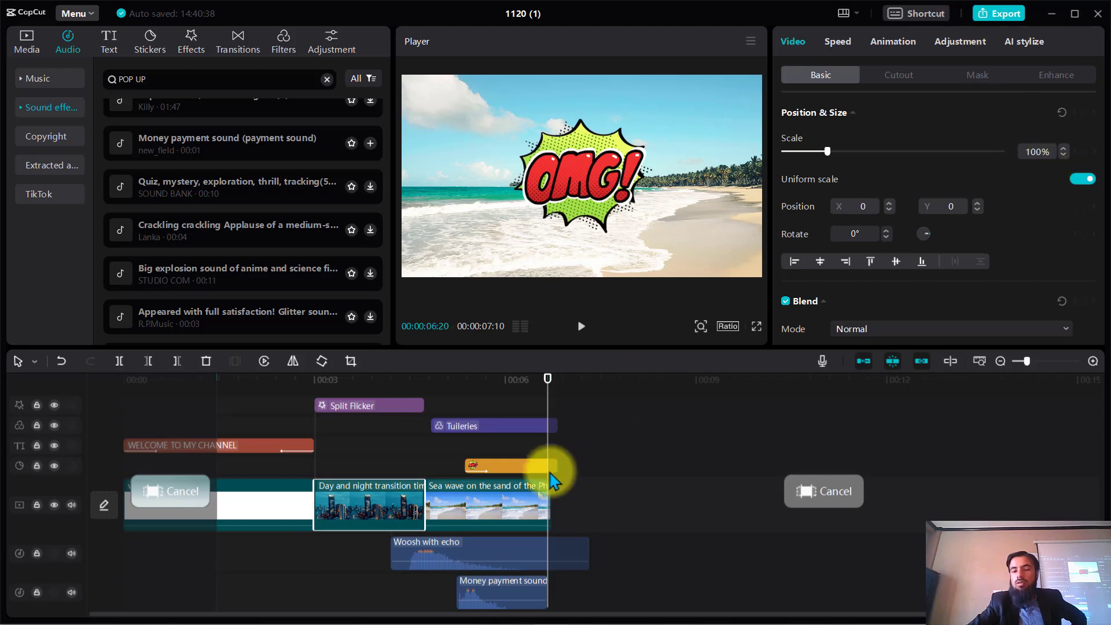
Step: Open the export settings, title the video "My First Video" and choose the personal folder on the BIG BOSS (F:) drive as destination
{"action": "left_click", "coordinate": [995, 14]}
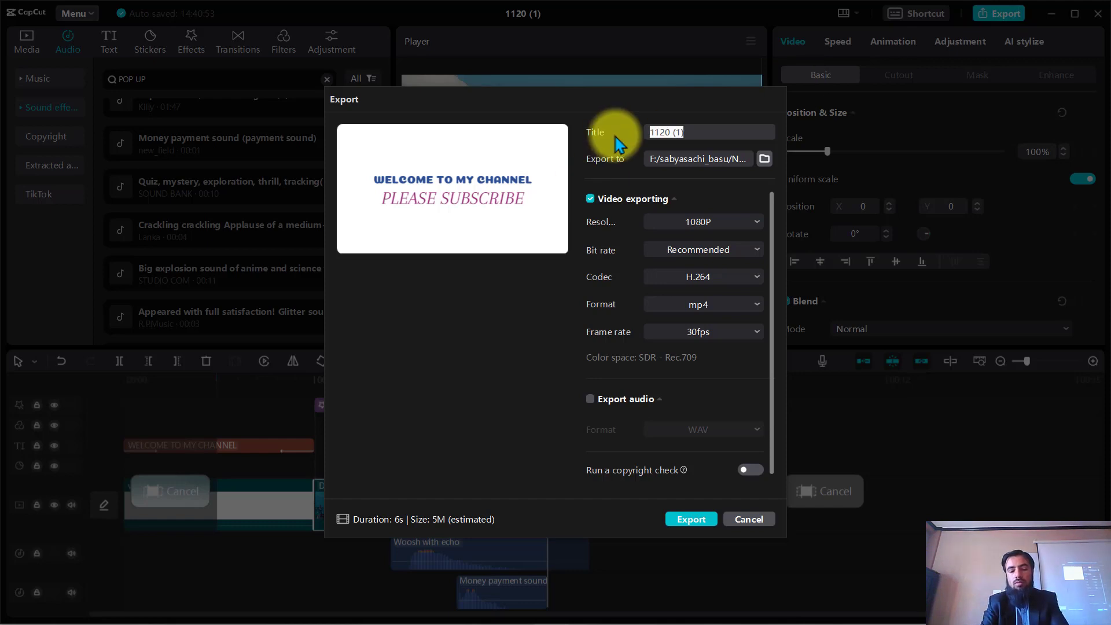
{"action": "type", "text": "My First Video"}
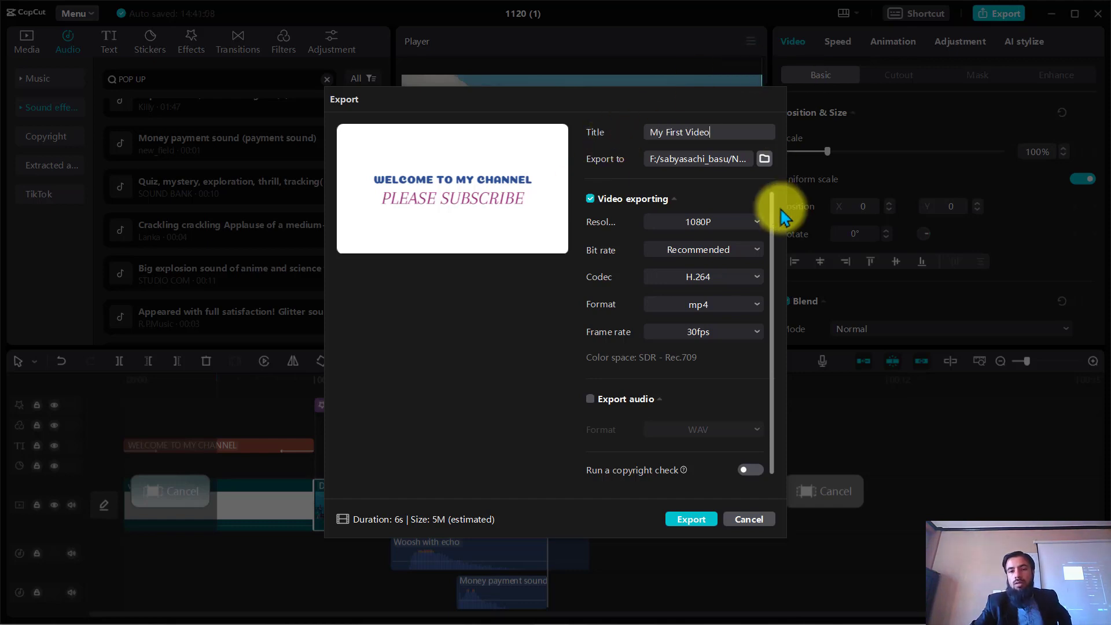
{"action": "left_click", "coordinate": [765, 159]}
{"action": "left_click", "coordinate": [176, 37]}
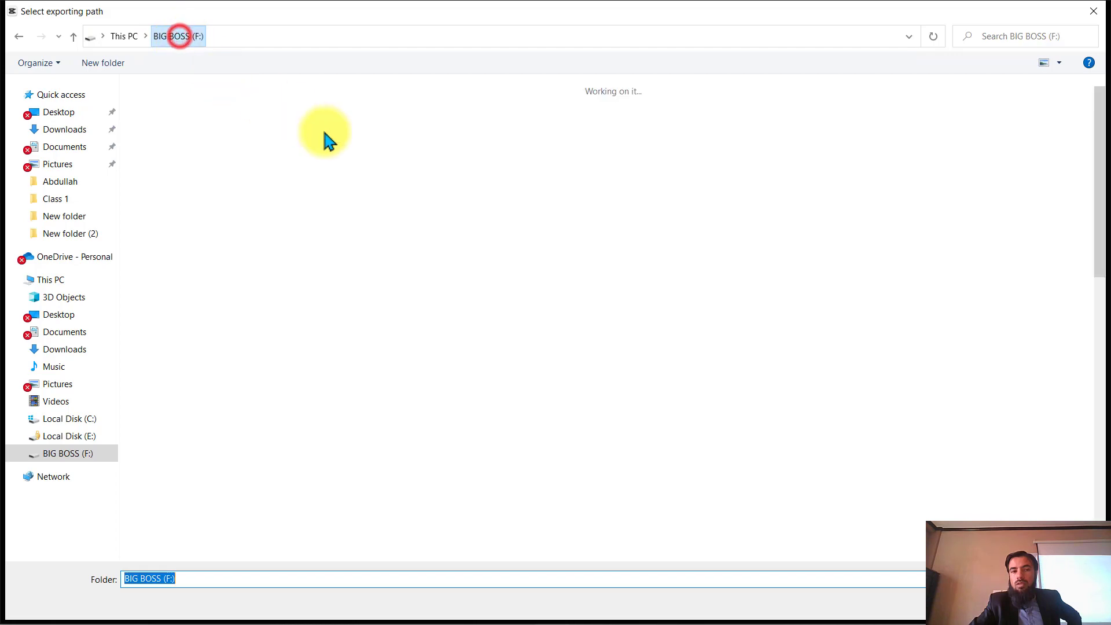
{"action": "double_click", "coordinate": [567, 136]}
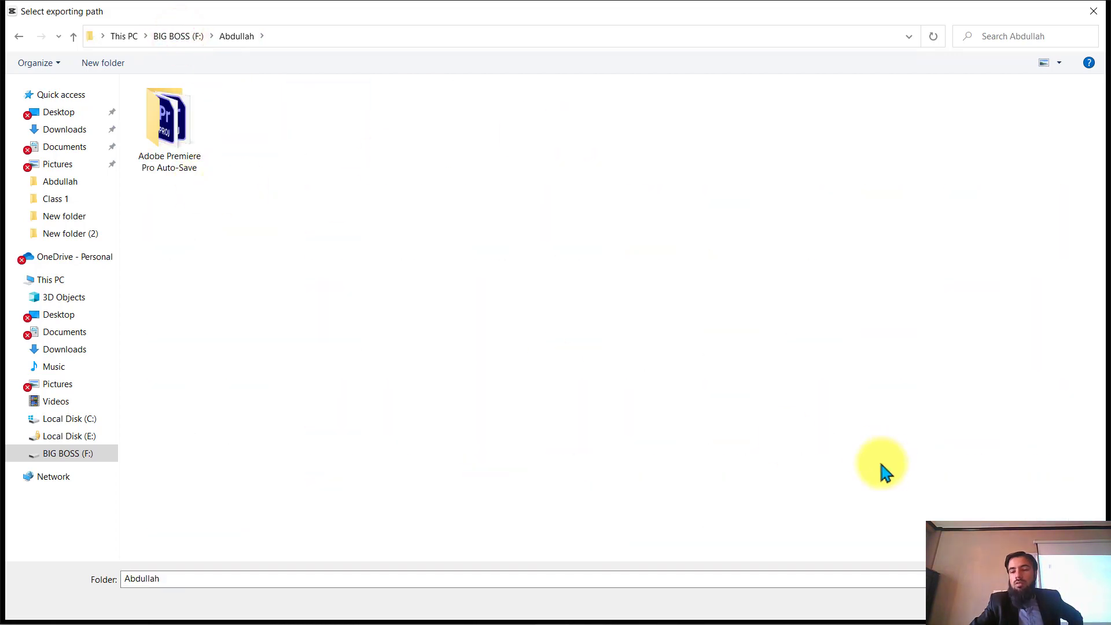
{"action": "left_click", "coordinate": [993, 603]}
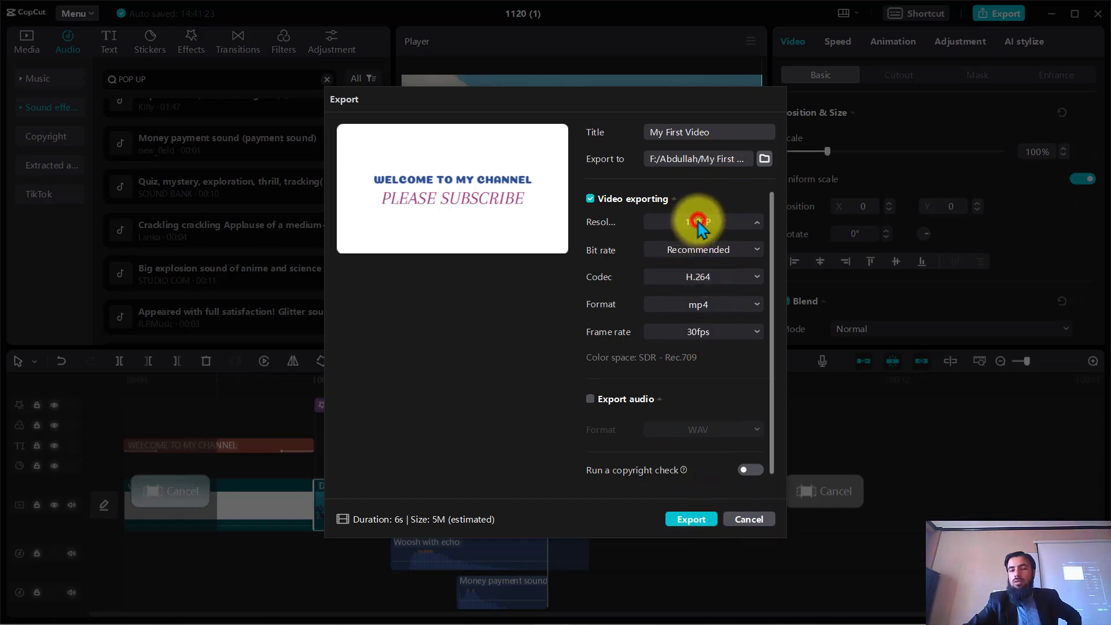
Step: Check the available export resolutions, keep 1080P, and export the video
{"action": "left_click", "coordinate": [699, 223]}
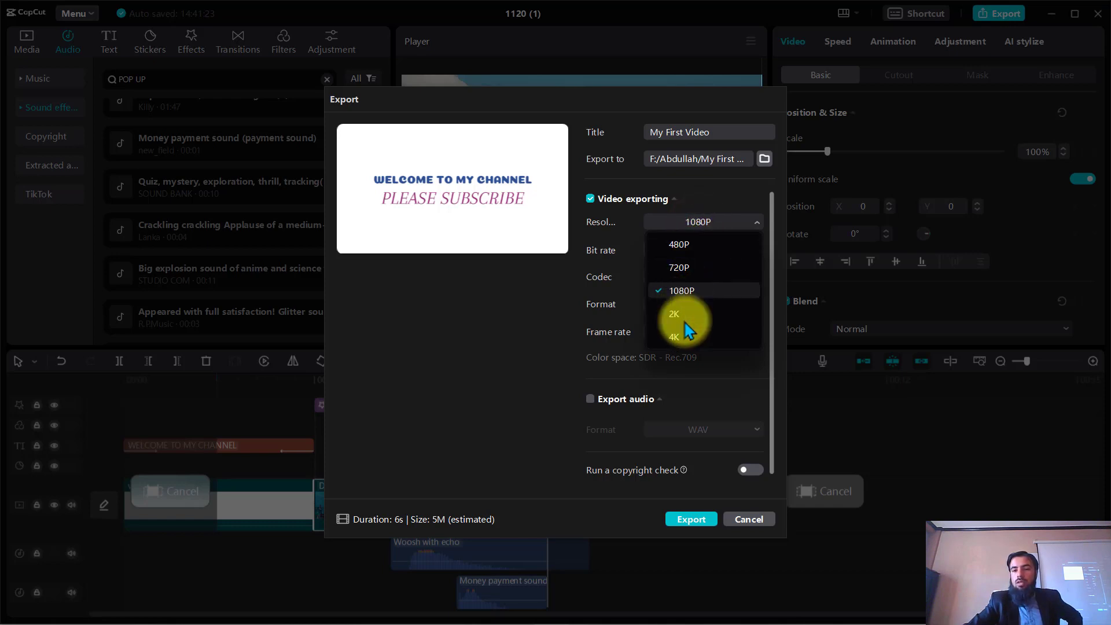
{"action": "left_click", "coordinate": [487, 302]}
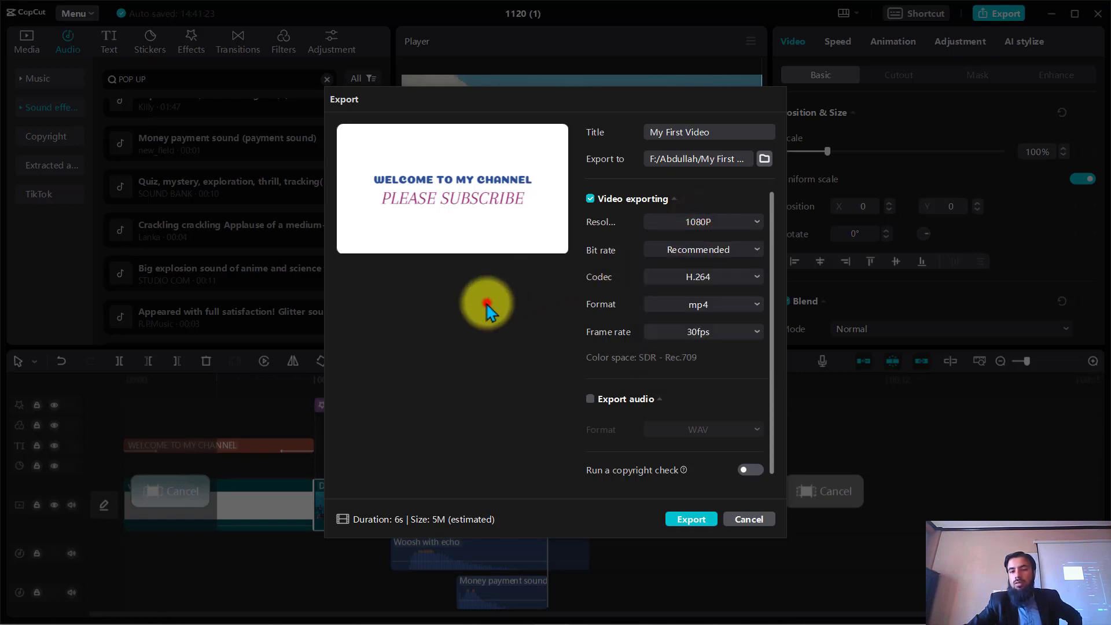
{"action": "left_click", "coordinate": [687, 520]}
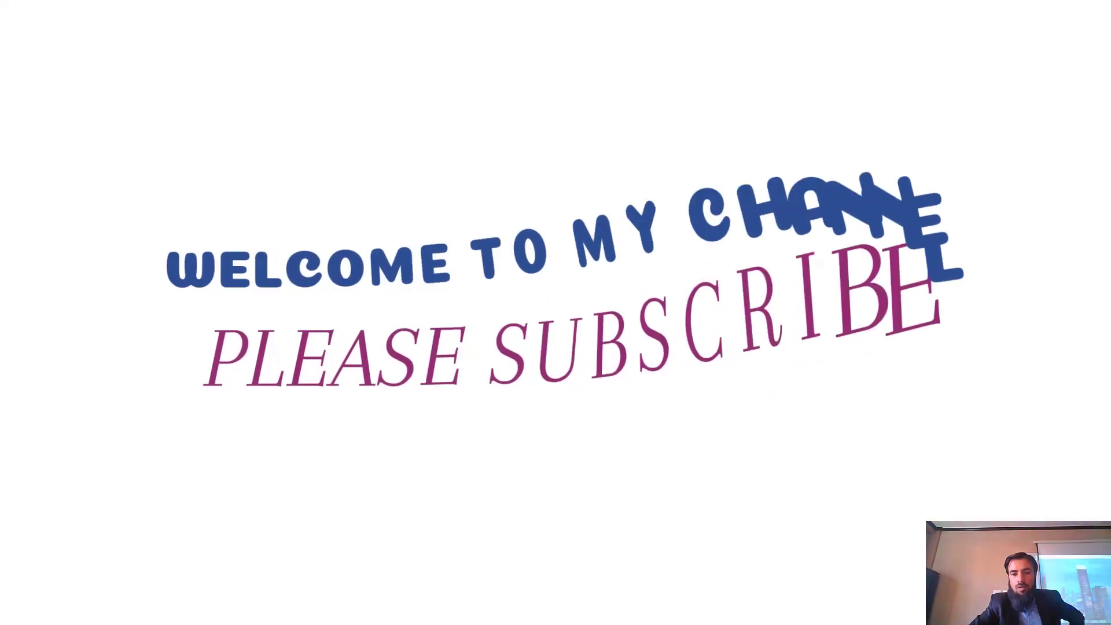